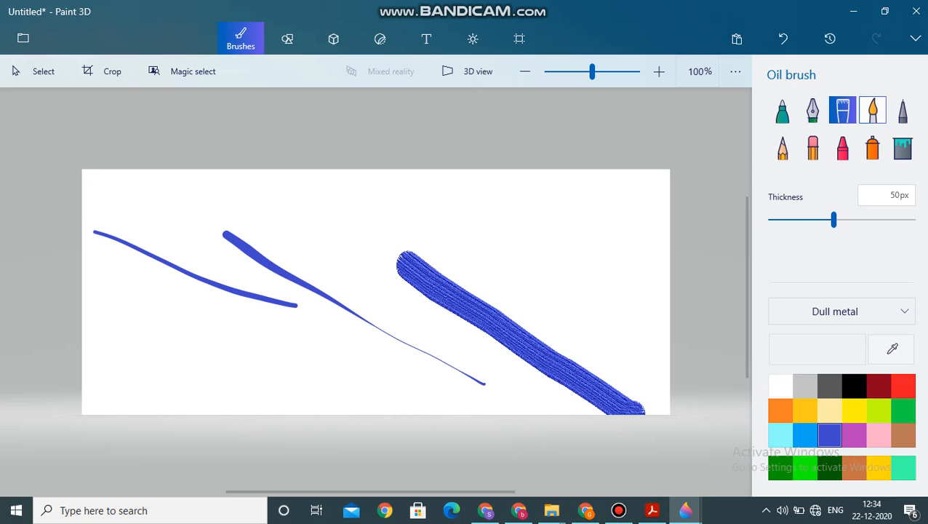
Draw blue sample strokes on the canvas with the Watercolour brush, the Pixel pen and the Pencil
click(872, 110)
drag(462, 213, 666, 334)
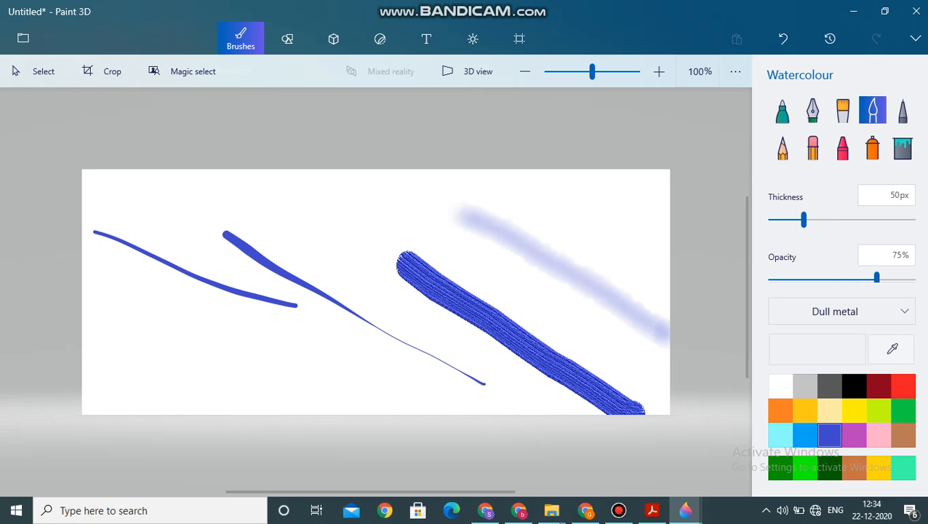
click(902, 110)
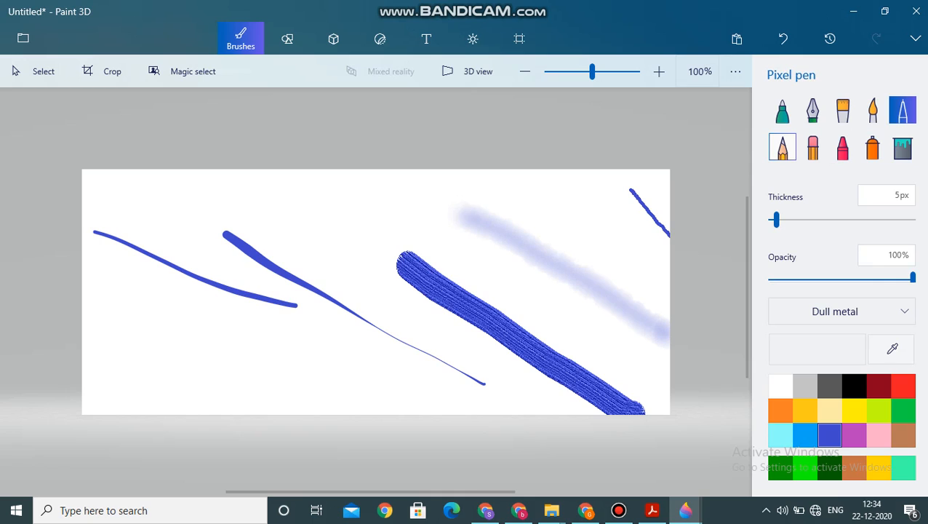
click(782, 146)
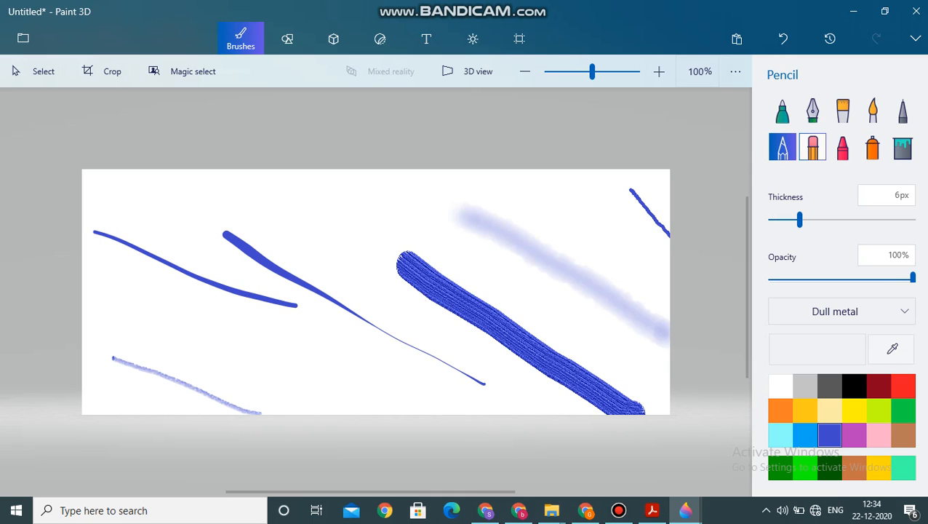
Erase a spot at the upper end of the oil brush stroke and add diagonal Crayon and Spray can strokes
click(812, 147)
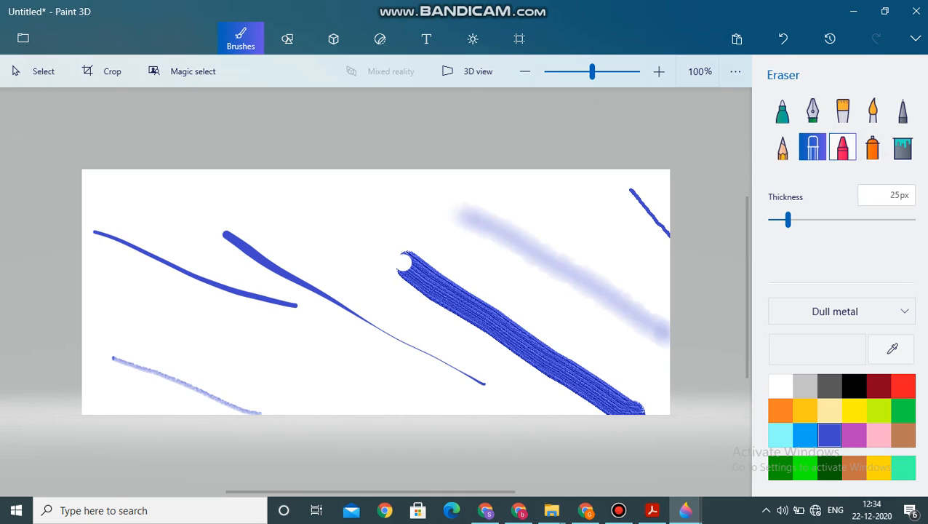
click(842, 146)
drag(264, 179, 572, 277)
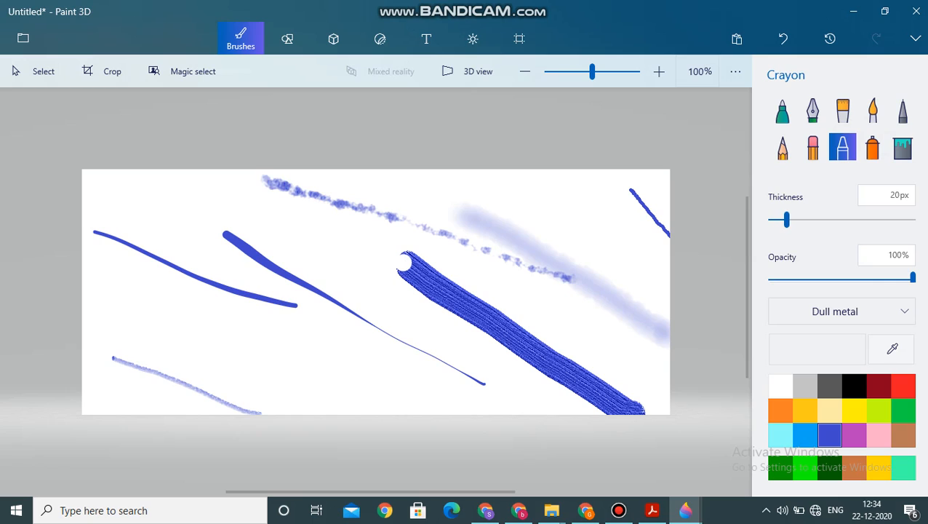
click(872, 146)
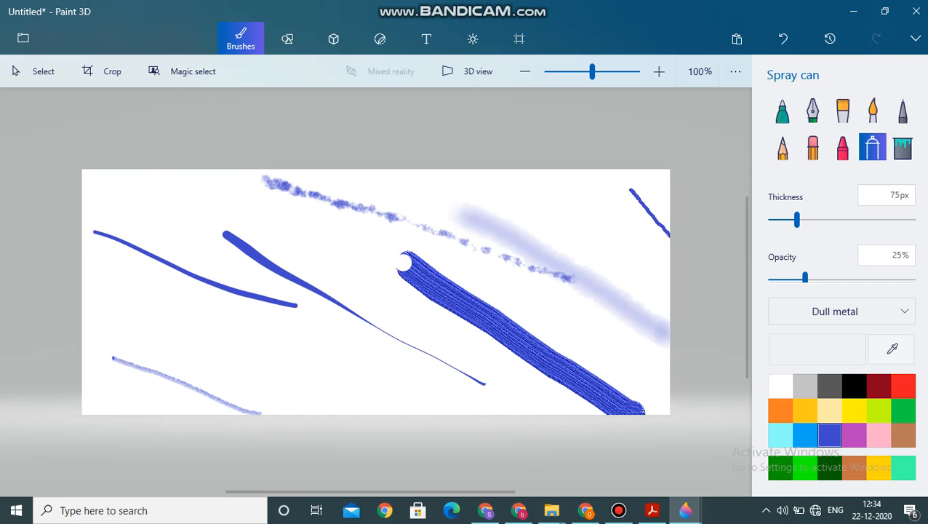
drag(141, 188, 287, 234)
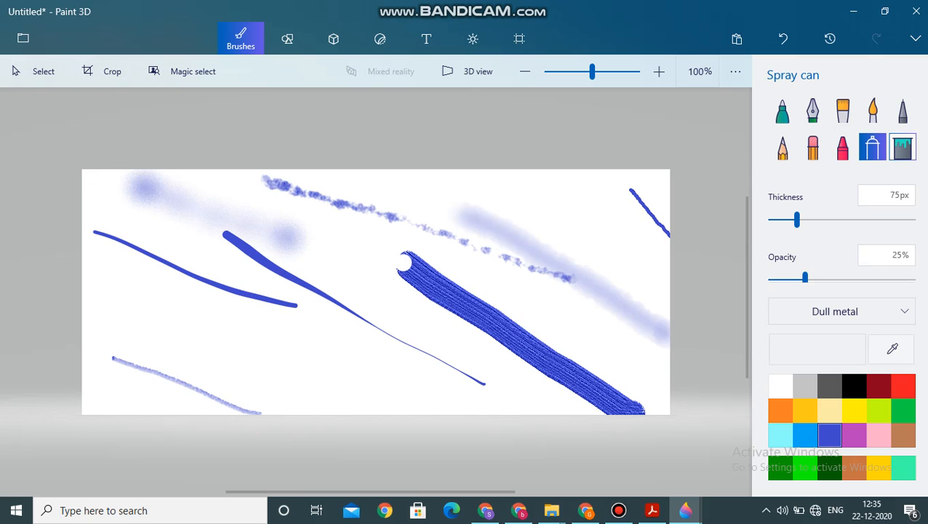
Fill the white background and the remains of the oil brush stroke with blue at 15% tolerance
click(902, 146)
click(349, 266)
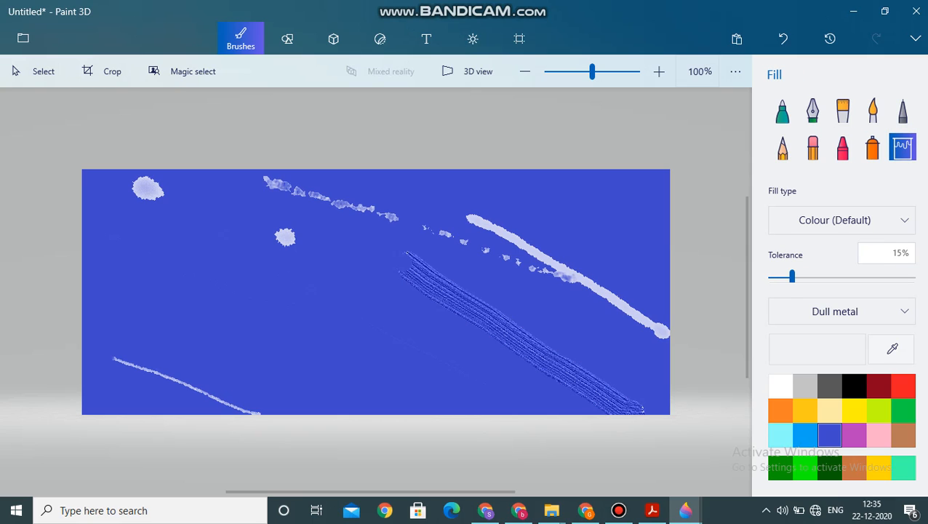
click(502, 320)
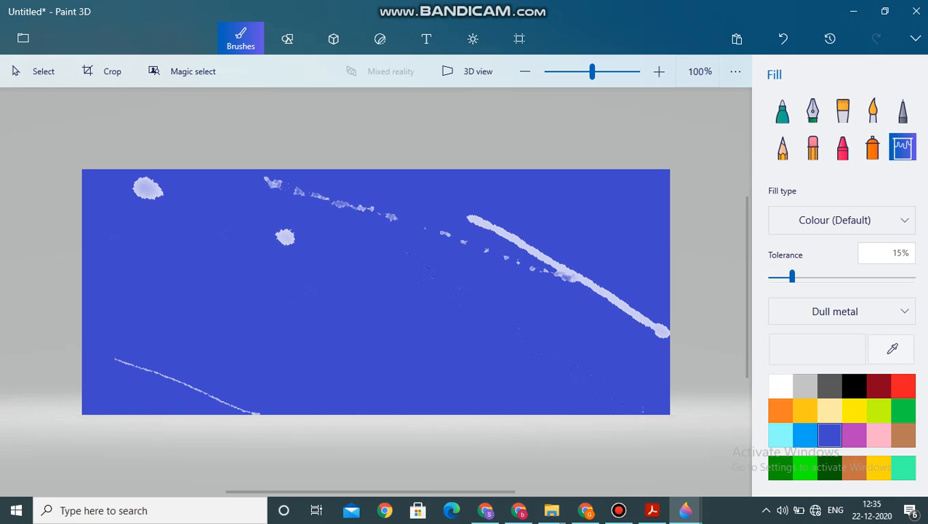
click(451, 313)
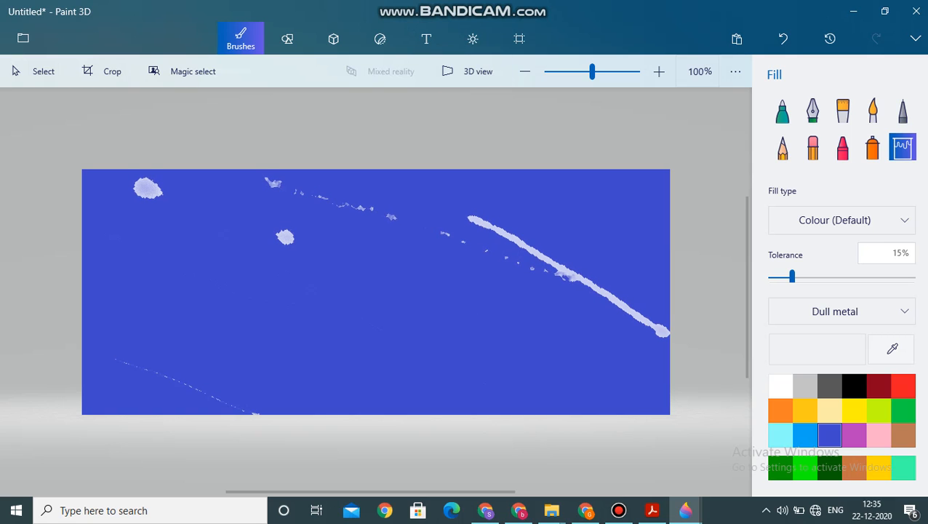
Undo all fills and brush strokes until the canvas is blank
key(ctrl+z)
key(ctrl+z)
key(ctrl+z)
key(ctrl+z)
key(ctrl+z)
key(ctrl+z)
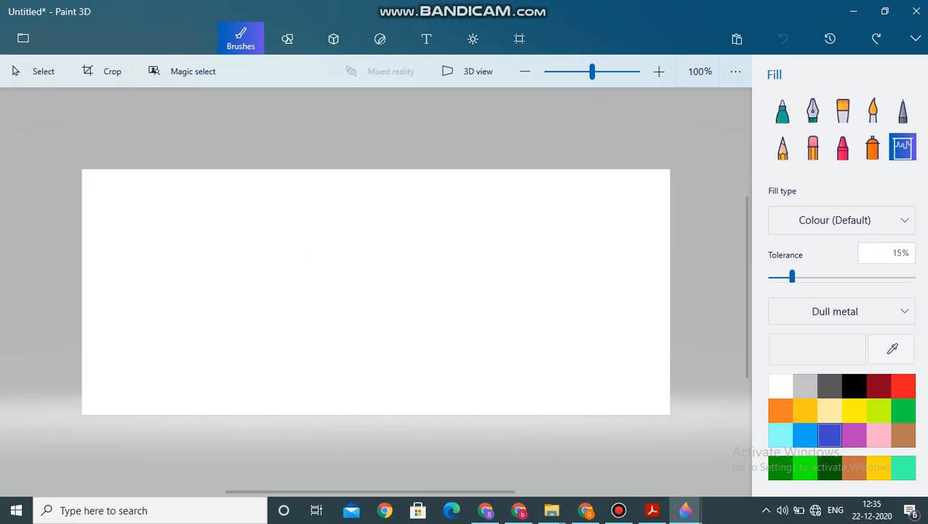
Insert a 2D circle with a solid black 10px outline and no fill, and place it near the middle of the canvas
click(287, 38)
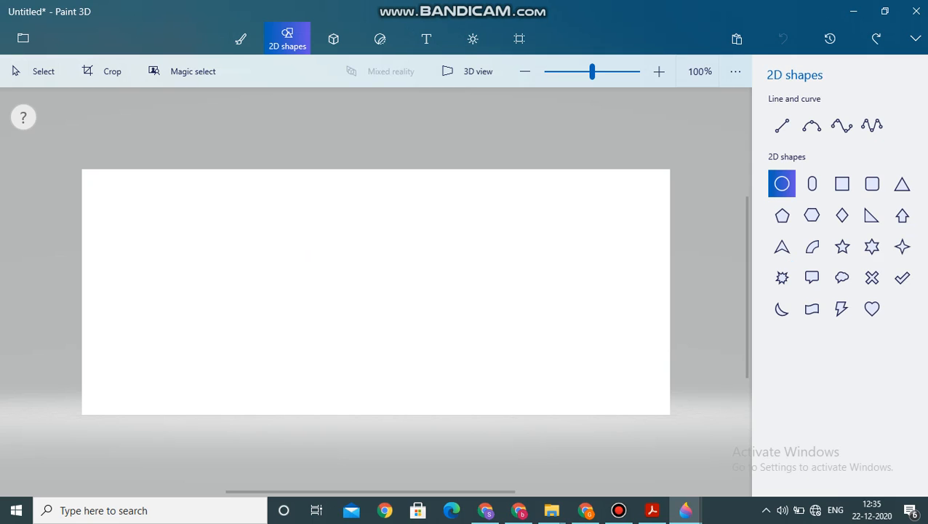
click(12, 218)
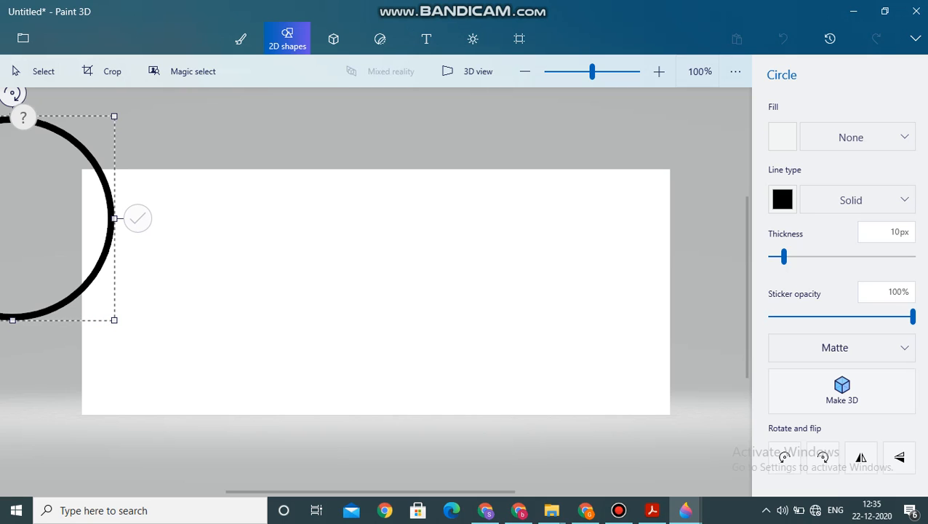
drag(45, 258, 357, 338)
click(23, 117)
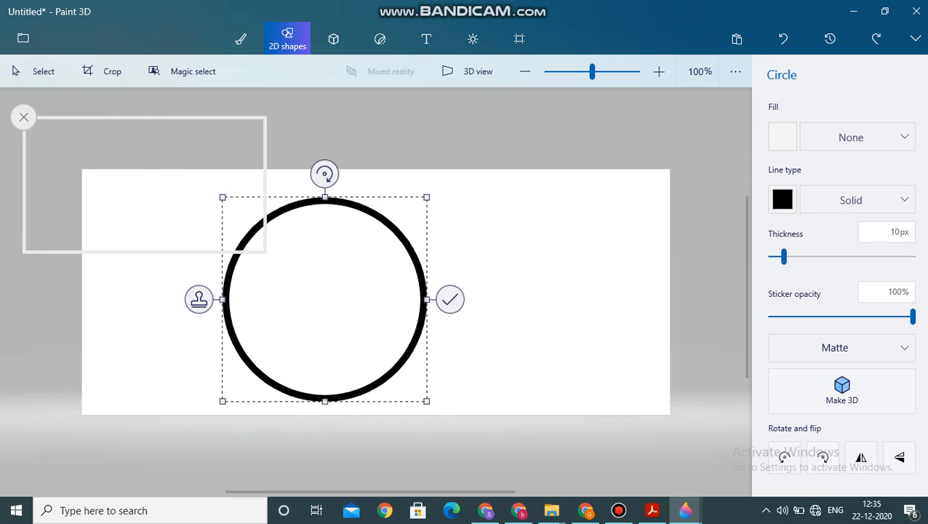
key(Escape)
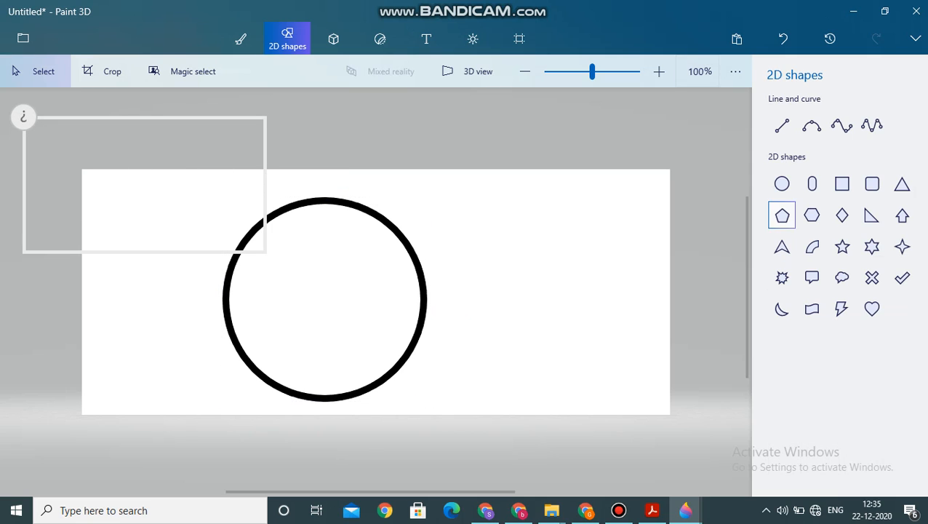
Draw a tall capsule beside the circle and stamp a copy of it onto the circle's opposite side
drag(480, 209, 624, 409)
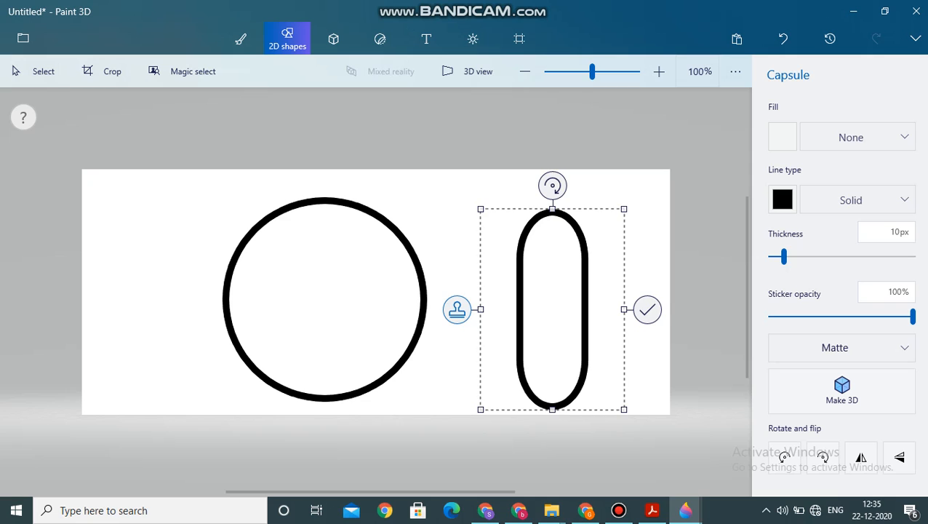
click(456, 310)
drag(558, 316, 158, 291)
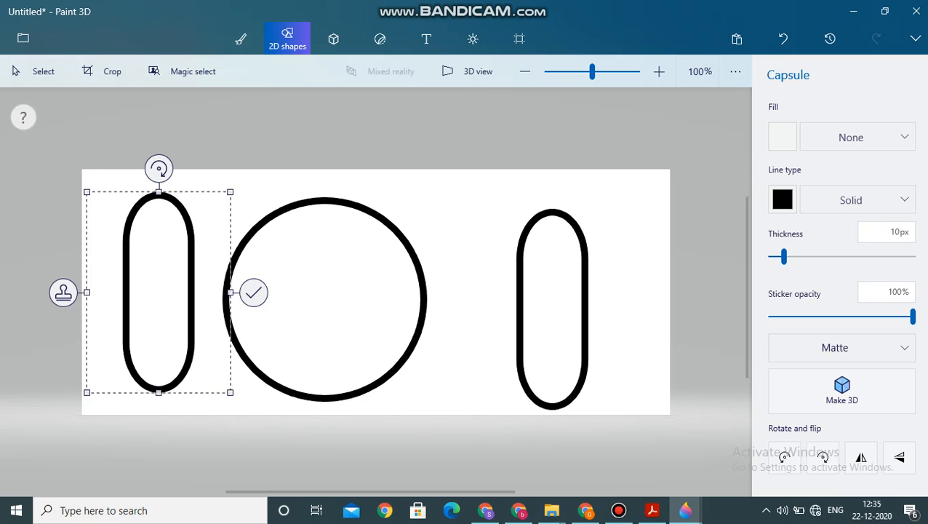
click(253, 292)
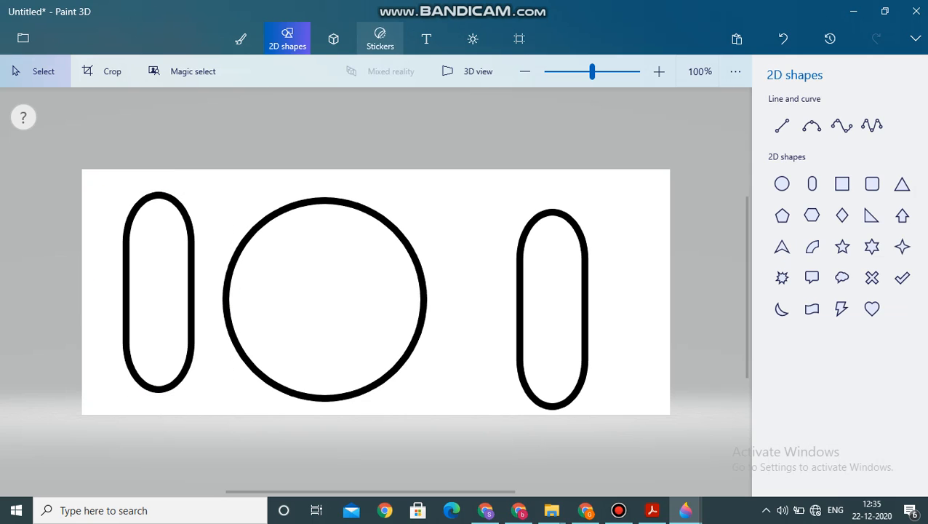
Undo both capsules and the circle
key(ctrl+z)
key(ctrl+z)
key(ctrl+z)
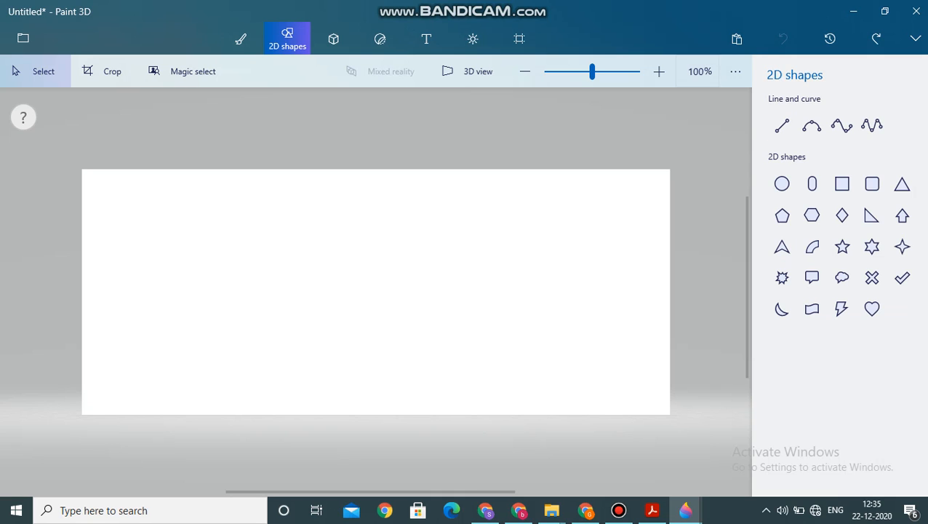
Draw a diagonal black line, reposition and shorten it, and undo it
click(782, 125)
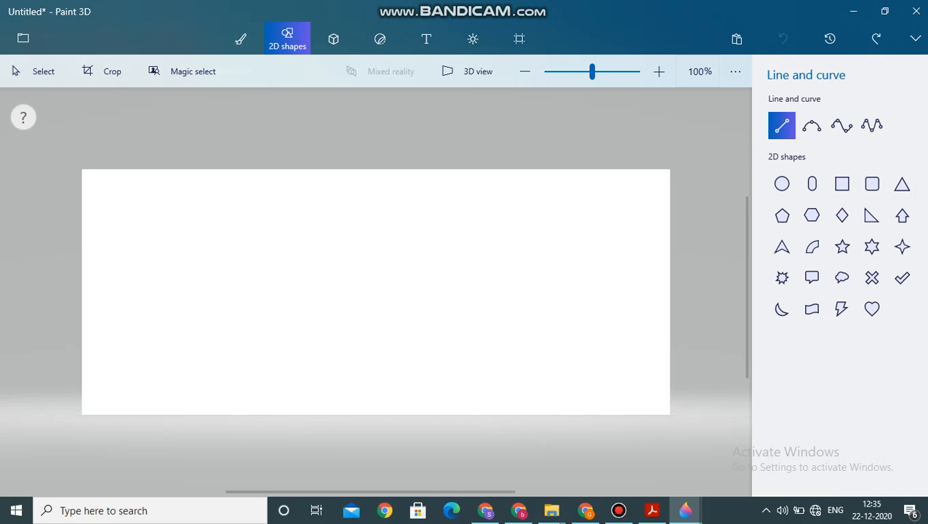
mouse_move(159, 243)
mouse_down()
mouse_move(538, 253)
mouse_move(480, 370)
mouse_up()
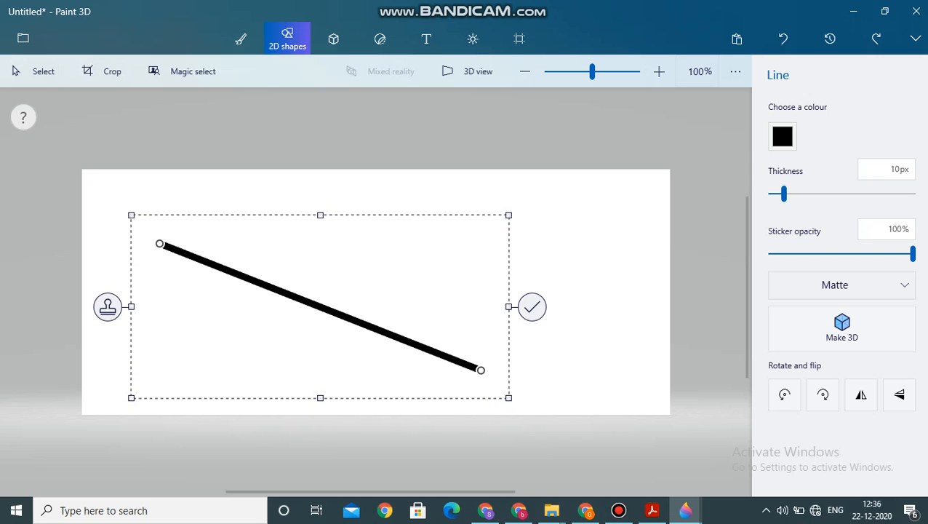
drag(320, 307, 392, 233)
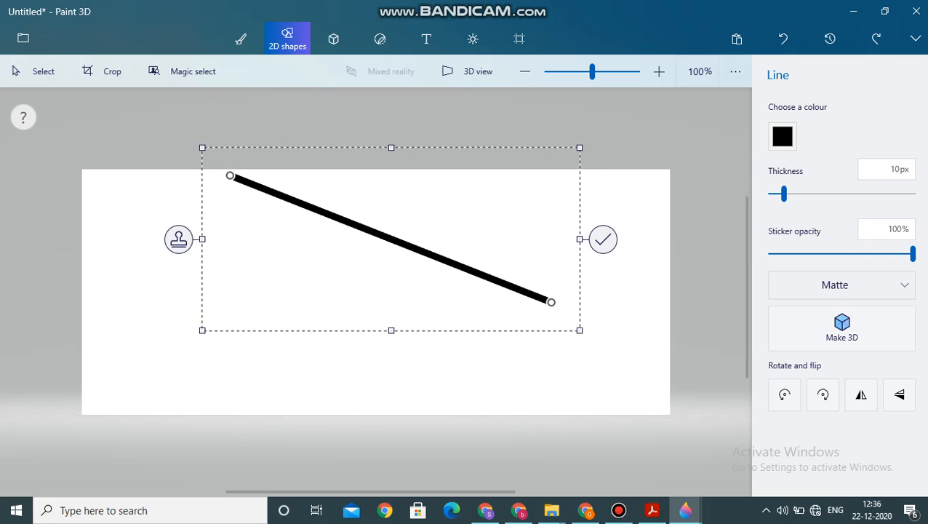
drag(231, 170, 522, 300)
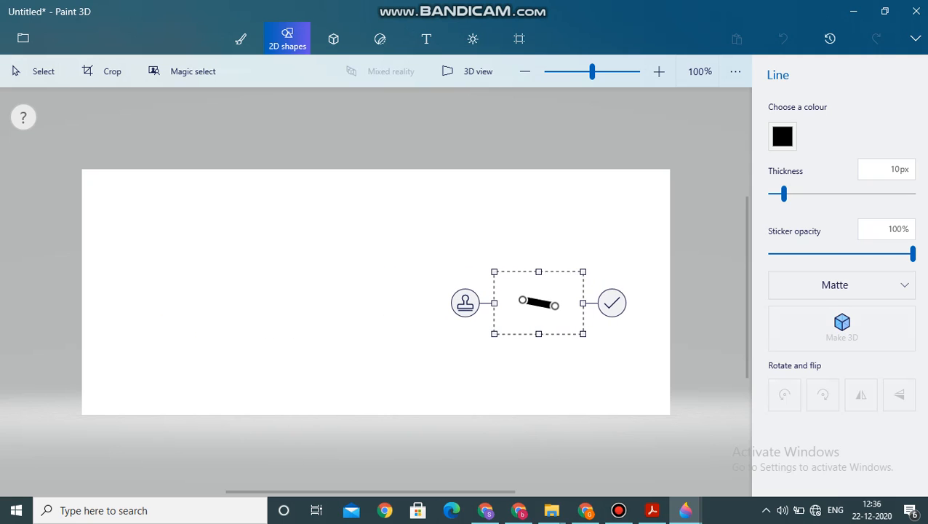
key(ctrl+z)
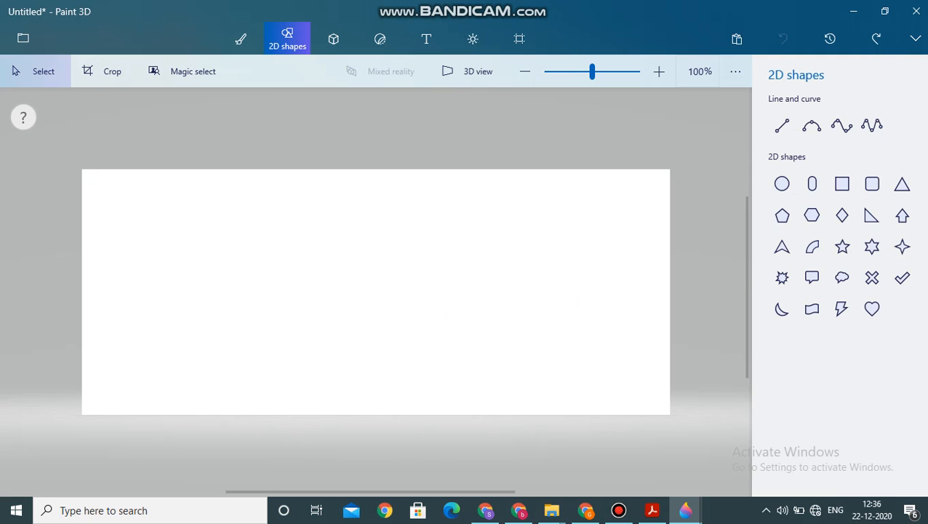
Draw a 3-point curve across the canvas, shift its middle point towards the start, and delete the curve
click(812, 125)
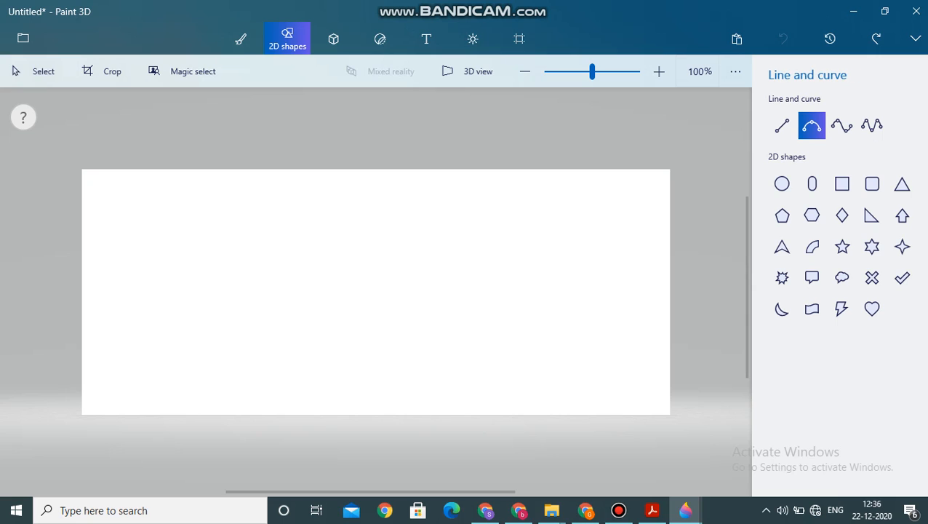
drag(141, 289, 534, 313)
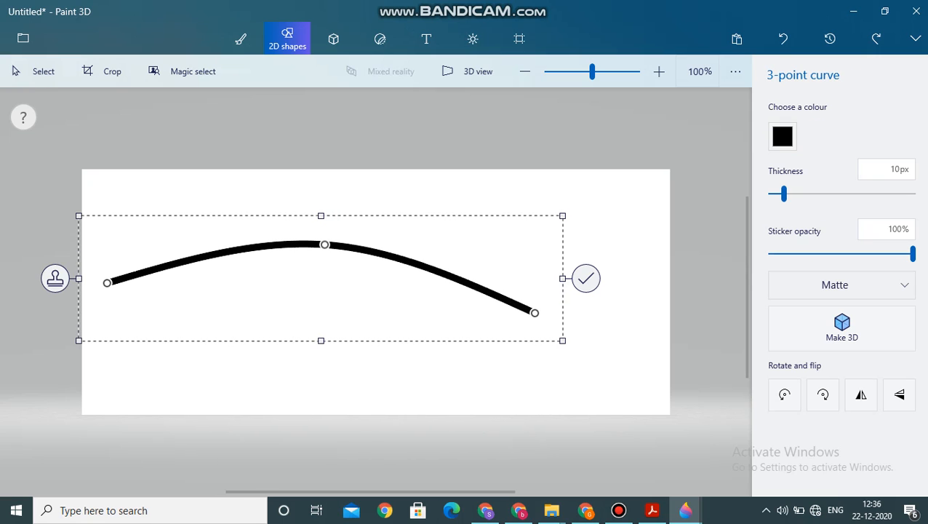
drag(324, 244, 176, 273)
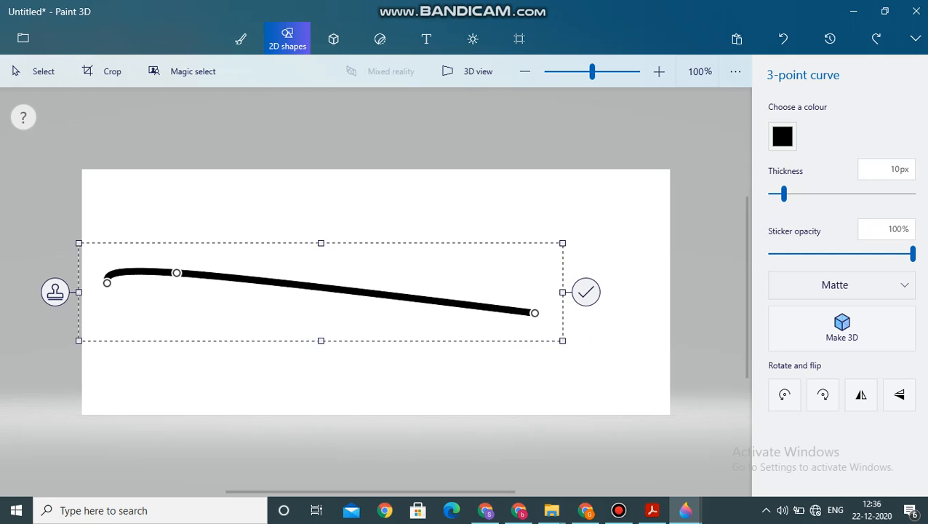
key(Delete)
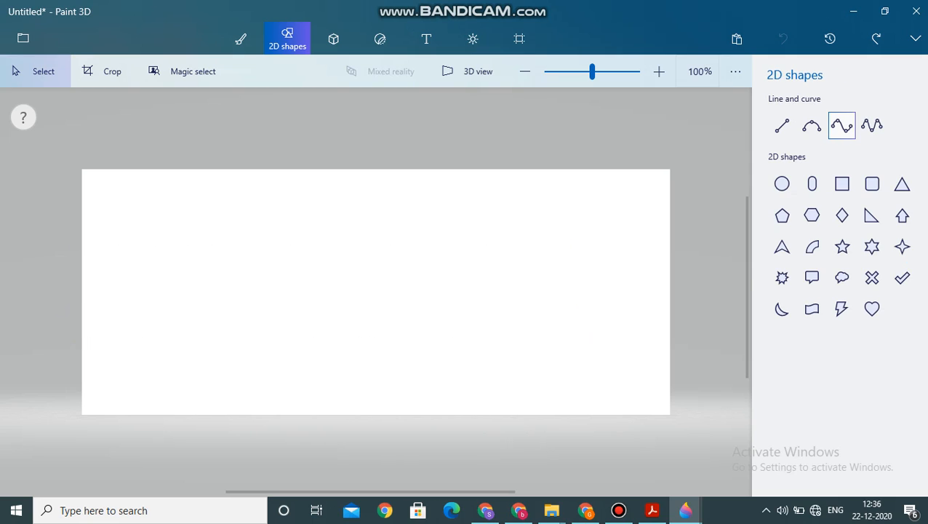
Draw a 4-point curve and reshape it into a taller, wider wave by moving its middle and end points
click(841, 126)
drag(201, 272, 437, 291)
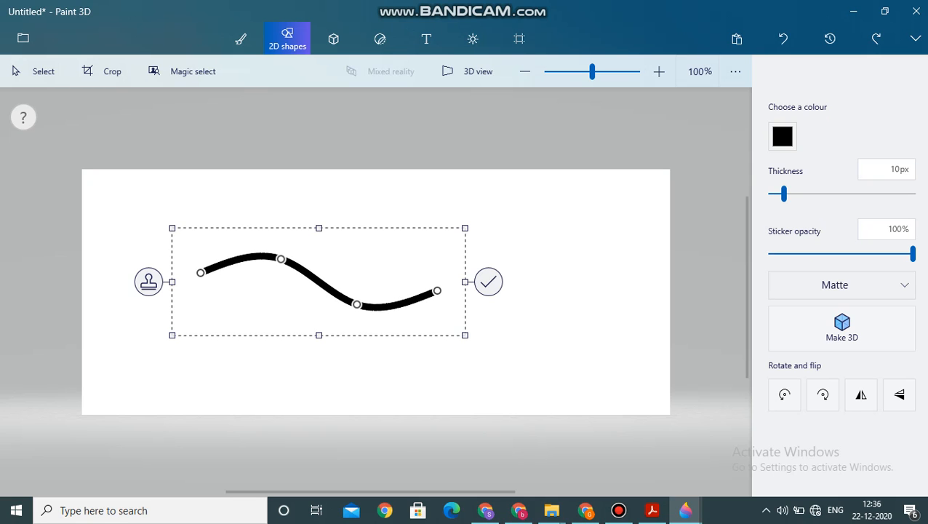
drag(280, 259, 293, 220)
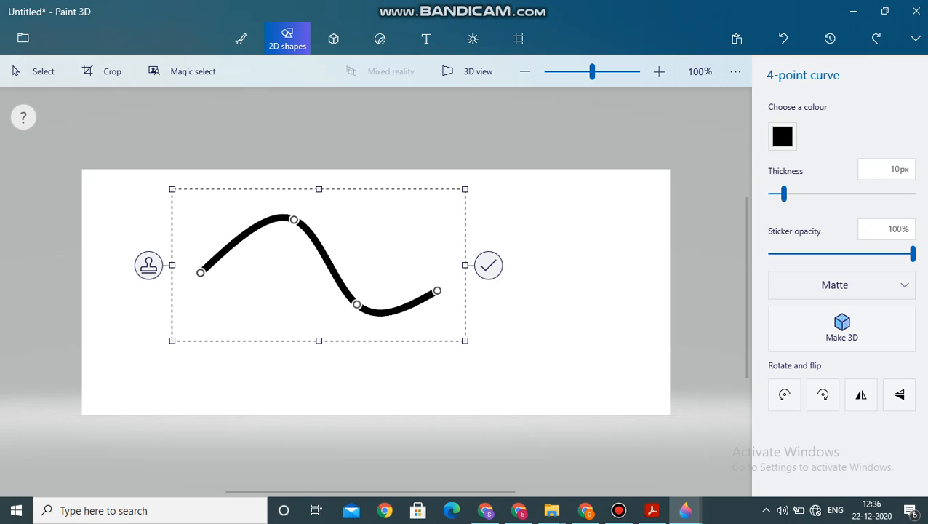
drag(356, 303, 368, 313)
drag(437, 291, 482, 237)
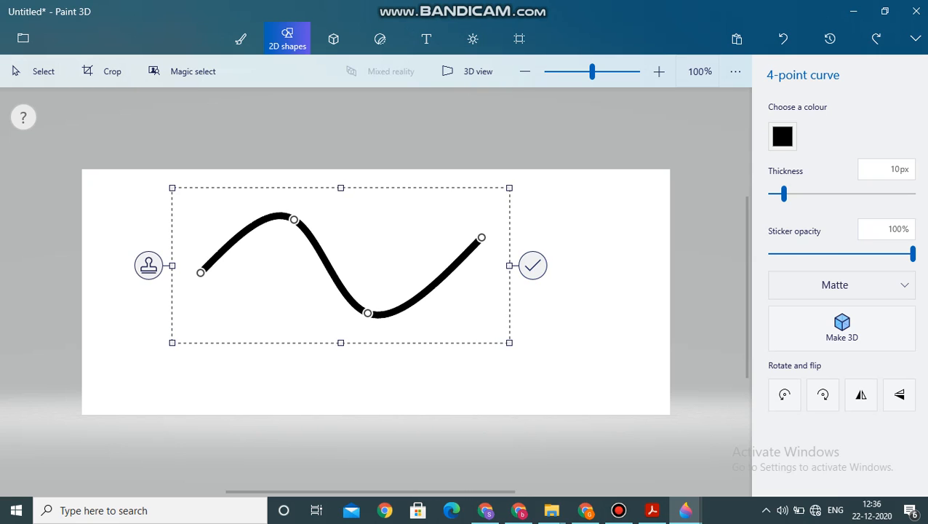
Stamp a copy of the 4-point curve below the original, and undo both curves
click(149, 264)
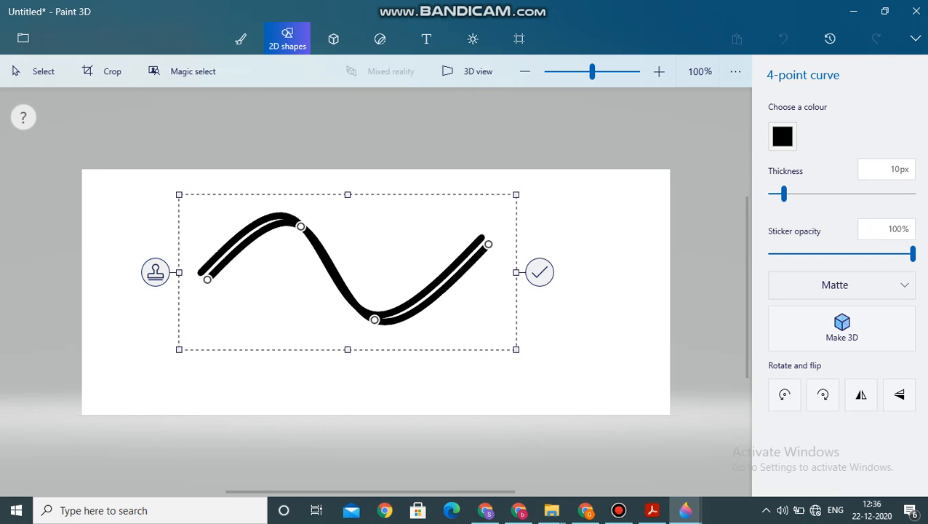
drag(342, 261, 397, 375)
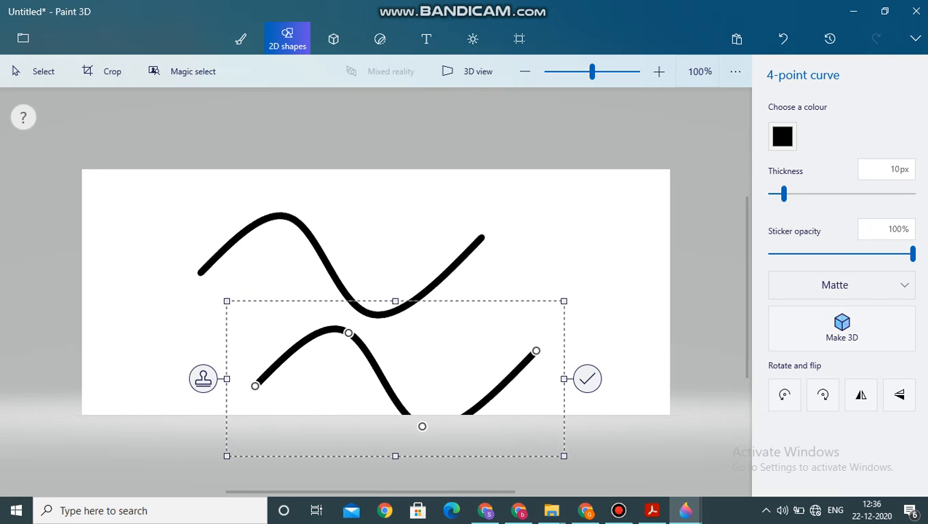
key(ctrl+z)
key(ctrl+z)
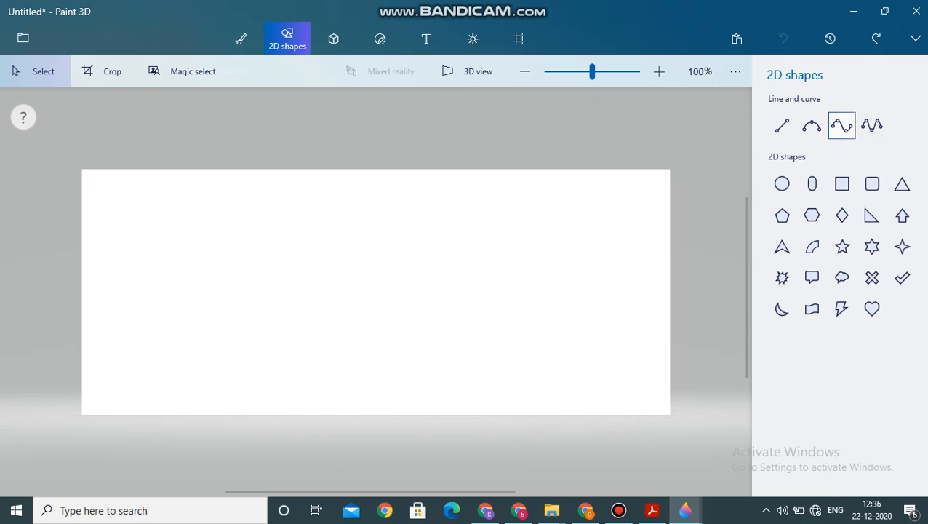
Draw a 5-point curve across the canvas, reshape it by moving its inner points, and undo it
click(872, 126)
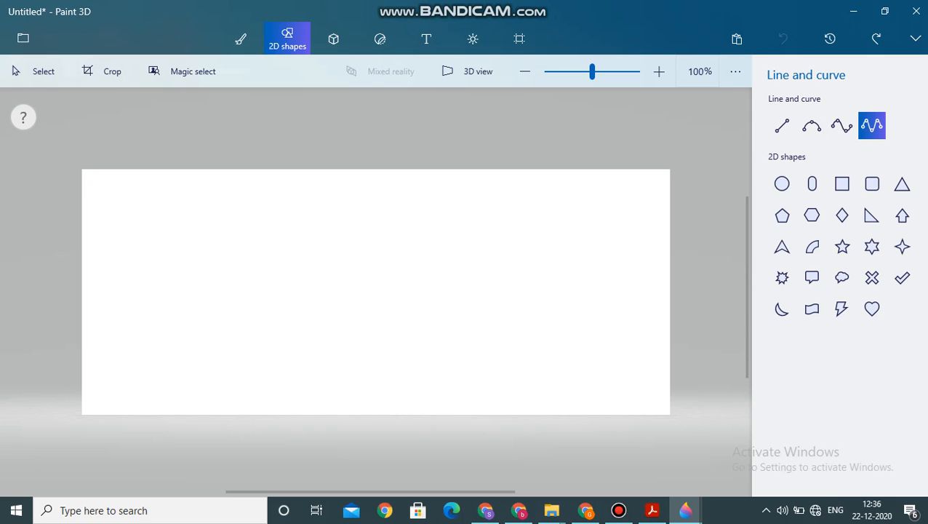
mouse_move(242, 289)
mouse_down()
mouse_move(528, 307)
mouse_move(542, 288)
mouse_up()
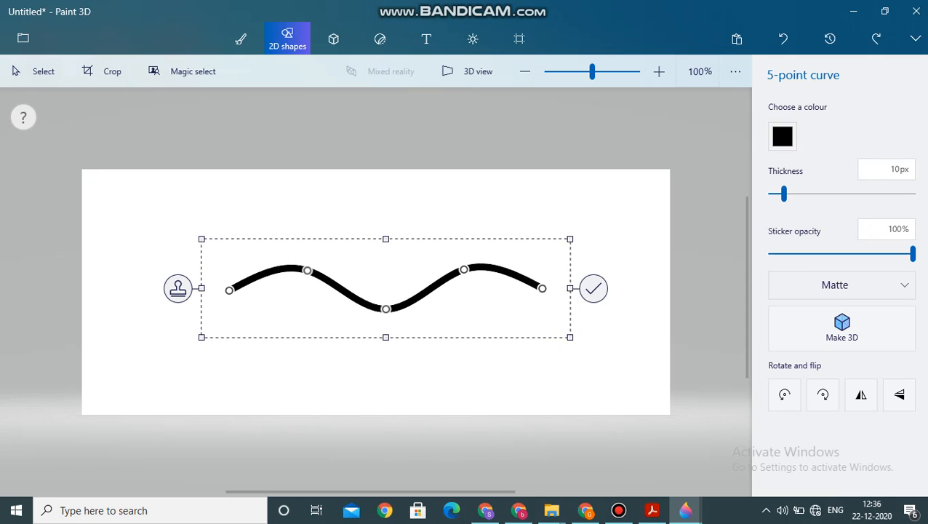
drag(464, 270, 478, 312)
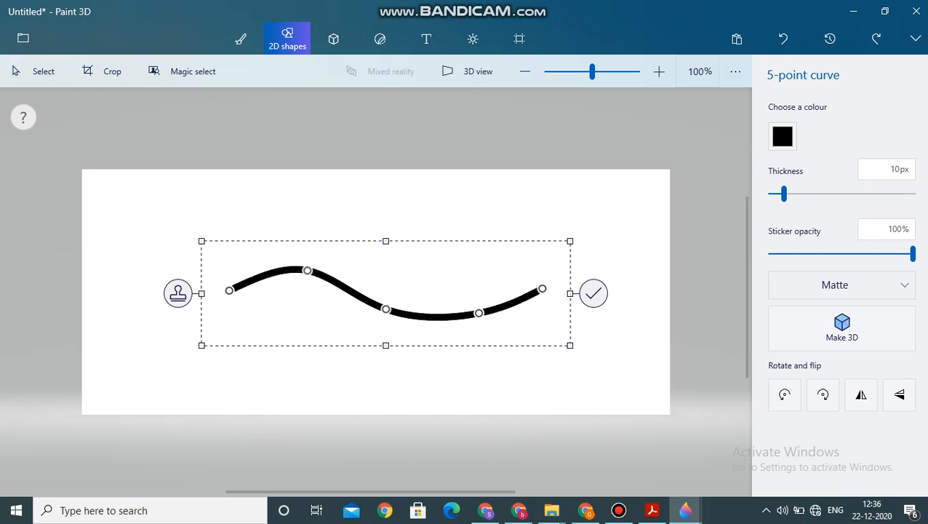
drag(307, 270, 304, 350)
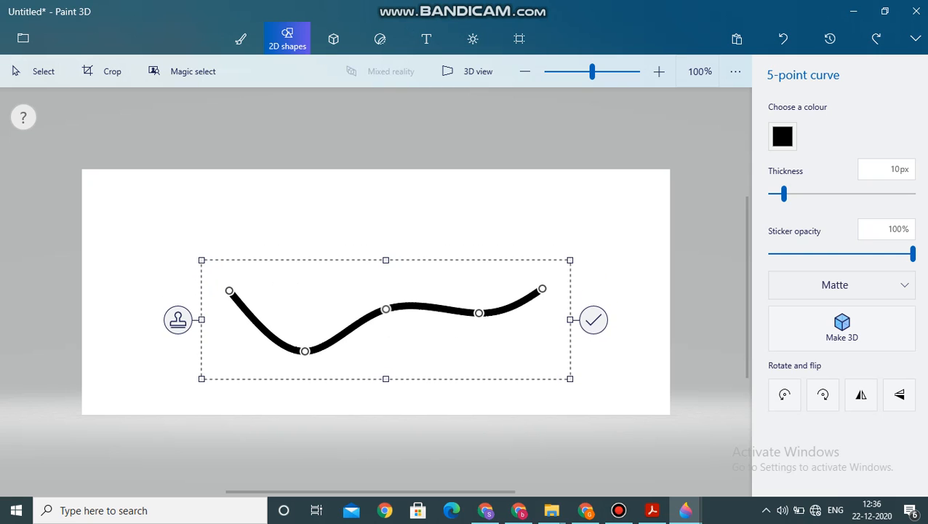
drag(385, 309, 381, 264)
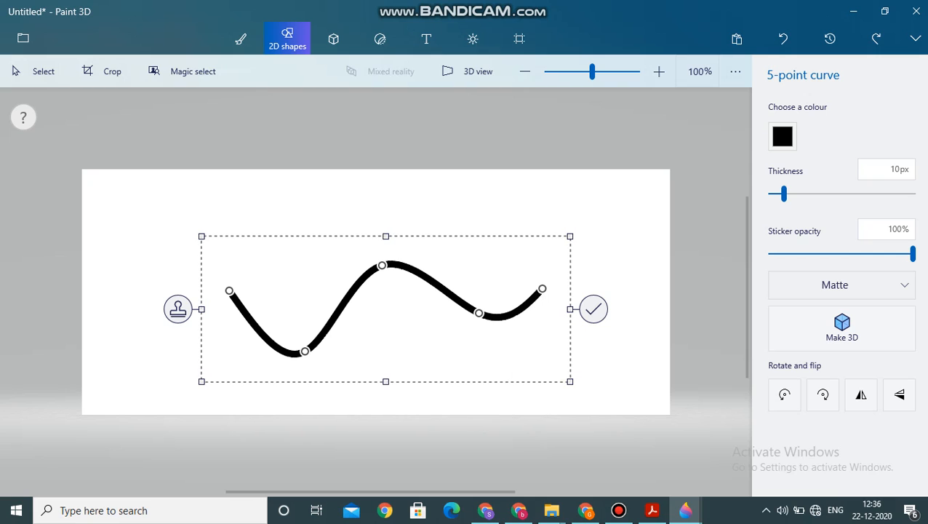
drag(479, 312, 338, 376)
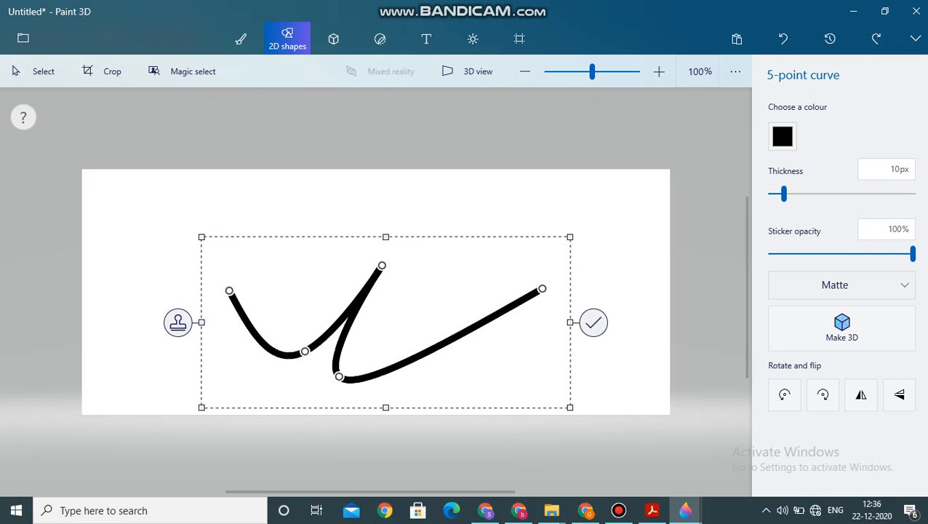
key(ctrl+z)
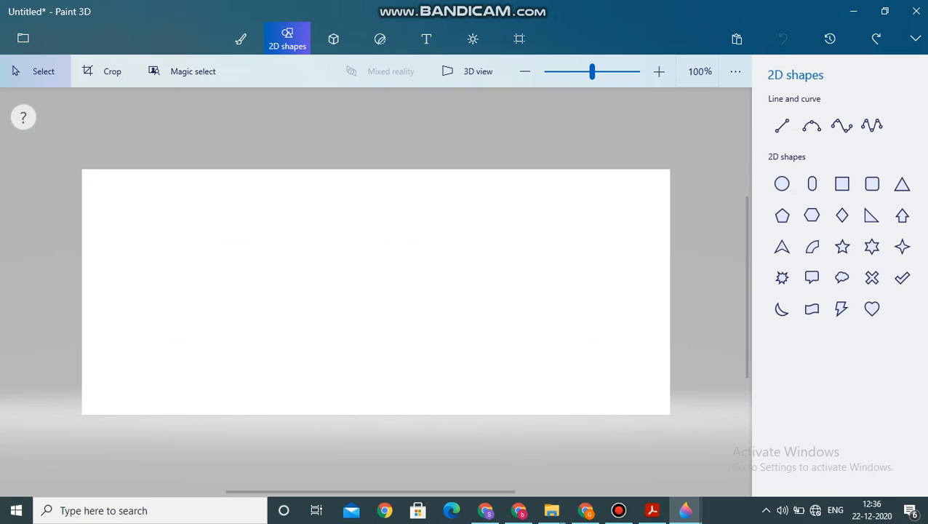
Place a blue 3D cube in the middle of the canvas, rotated to expose three faces and shifted slightly along the z-axis
click(333, 38)
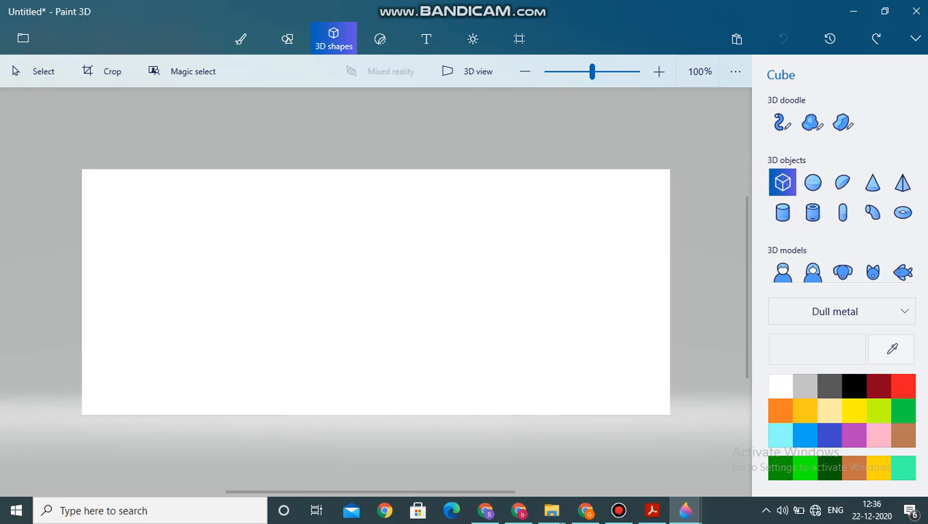
click(179, 205)
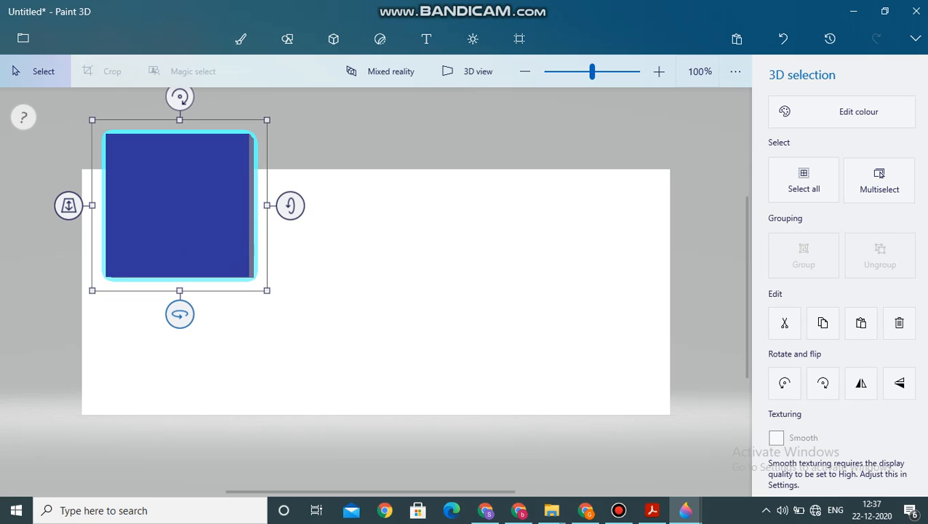
drag(180, 314, 398, 314)
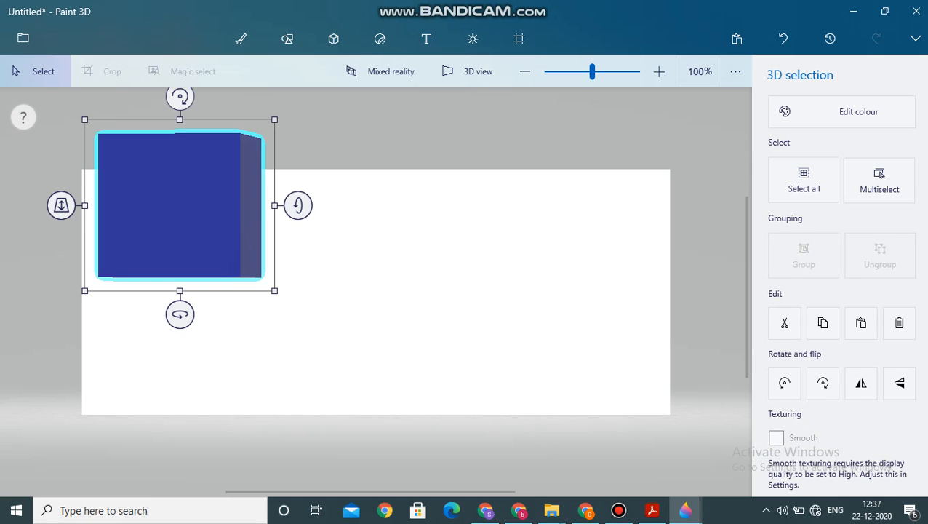
drag(297, 205, 296, 323)
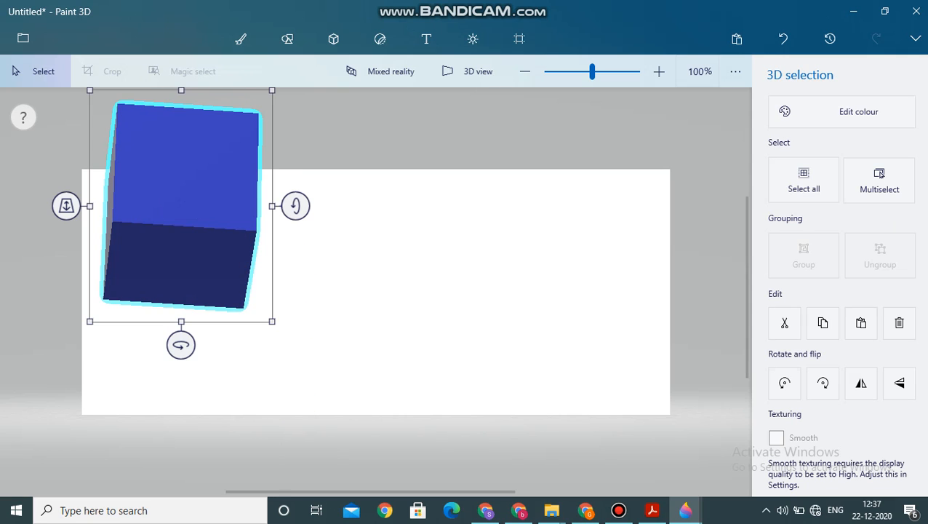
drag(181, 206, 354, 295)
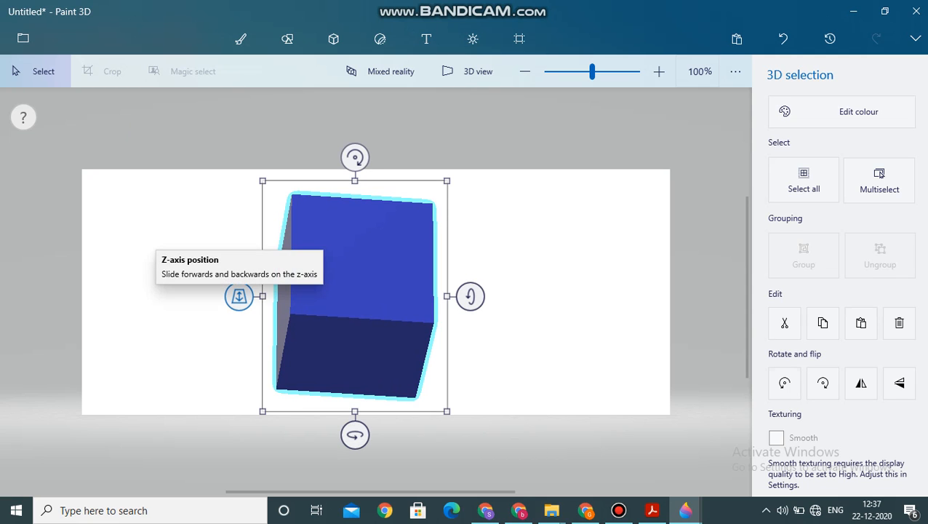
mouse_move(239, 296)
mouse_down()
mouse_move(239, 391)
mouse_move(239, 193)
mouse_move(245, 484)
mouse_move(247, 296)
mouse_up()
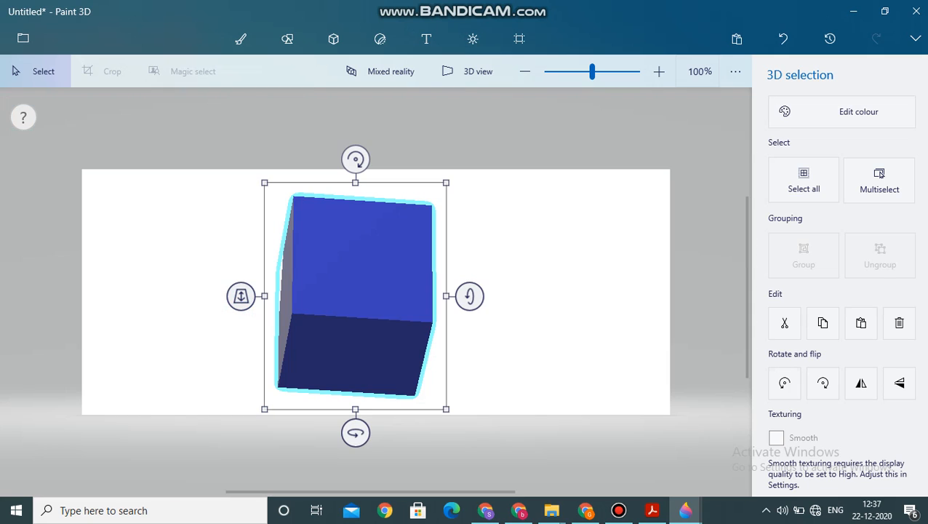
Add a 3D man model beside the cube, try flipping it vertically and rotating it, and cut it from the scene
click(334, 39)
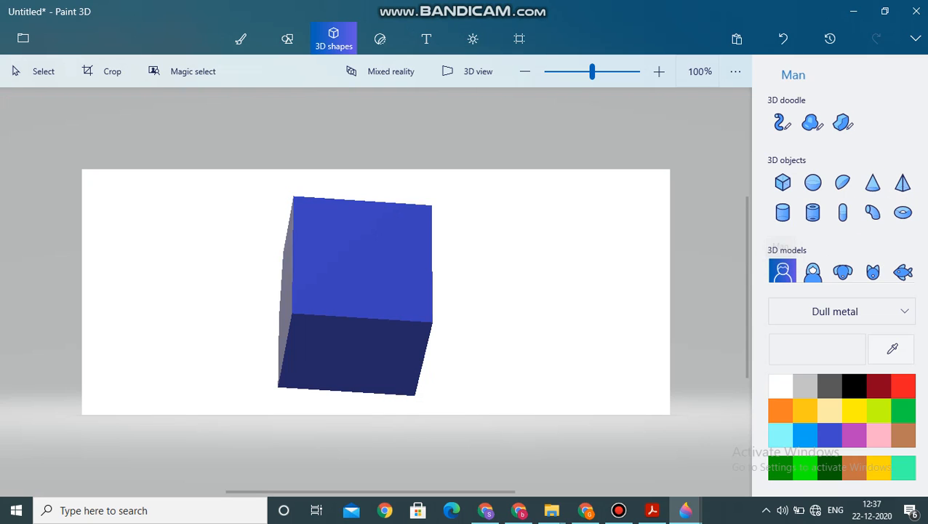
drag(499, 277, 551, 461)
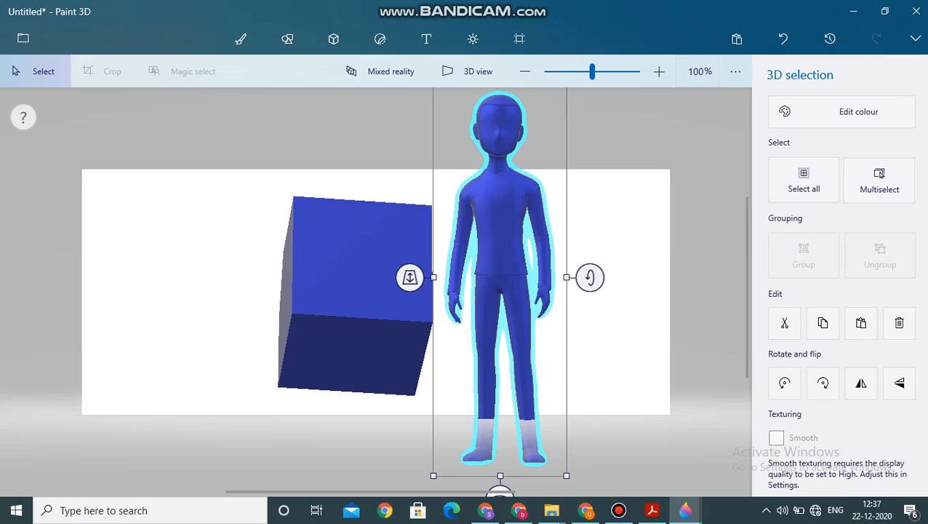
click(899, 383)
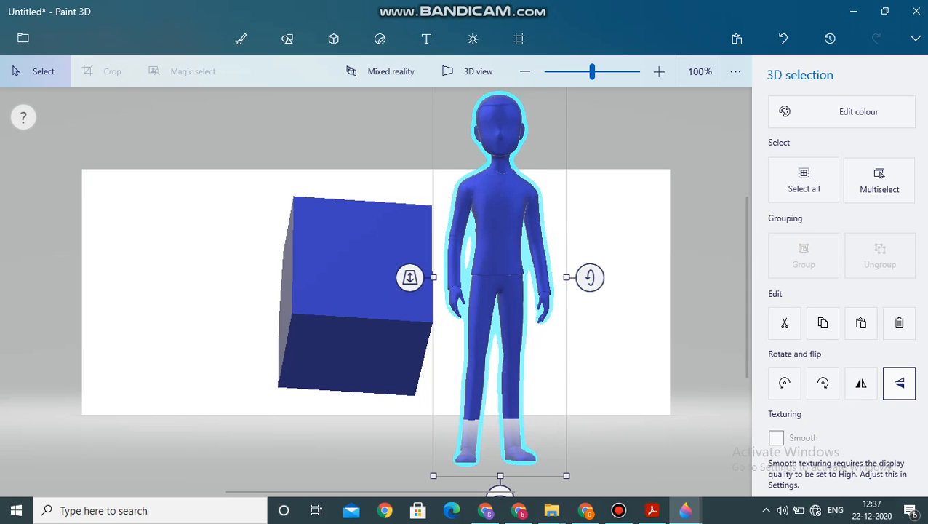
click(899, 384)
click(822, 383)
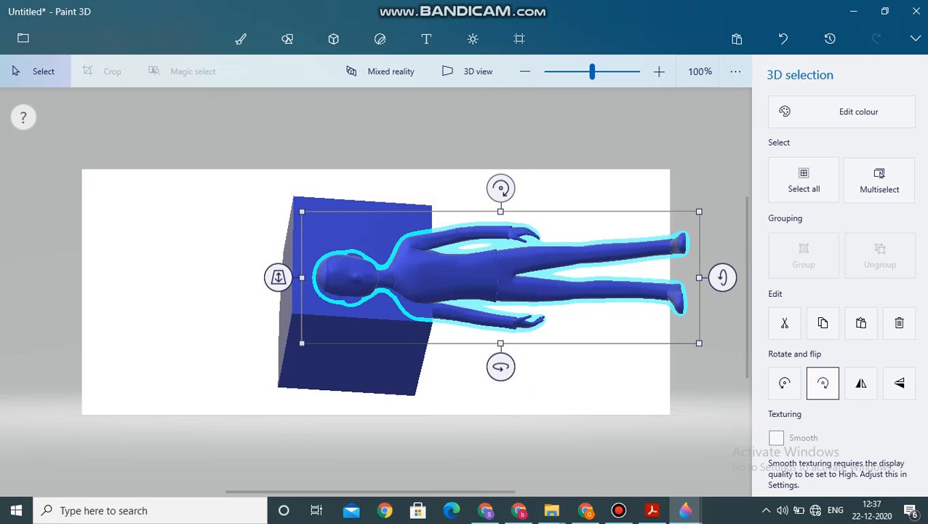
click(822, 383)
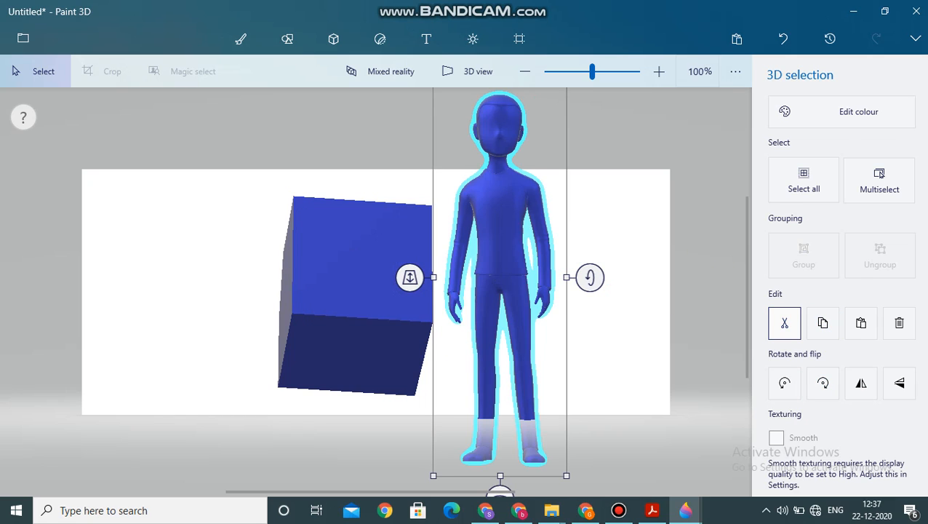
click(785, 323)
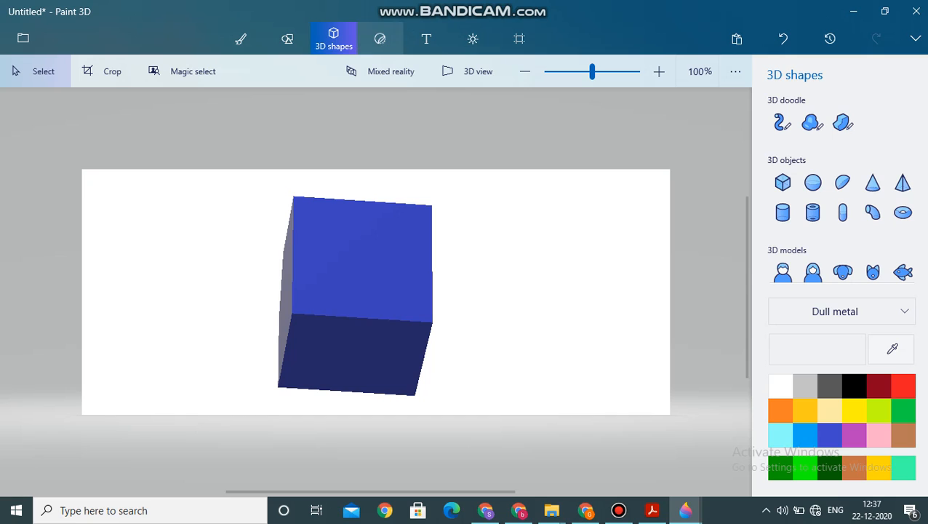
Apply a star sticker across the cube's faces, shifted towards the cube's grey side, and rotate the cube diagonally
click(379, 38)
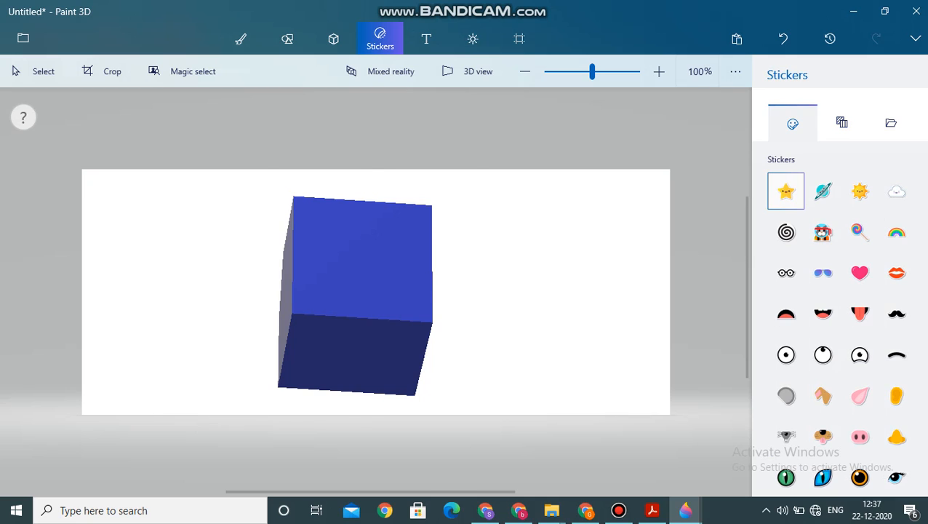
click(371, 277)
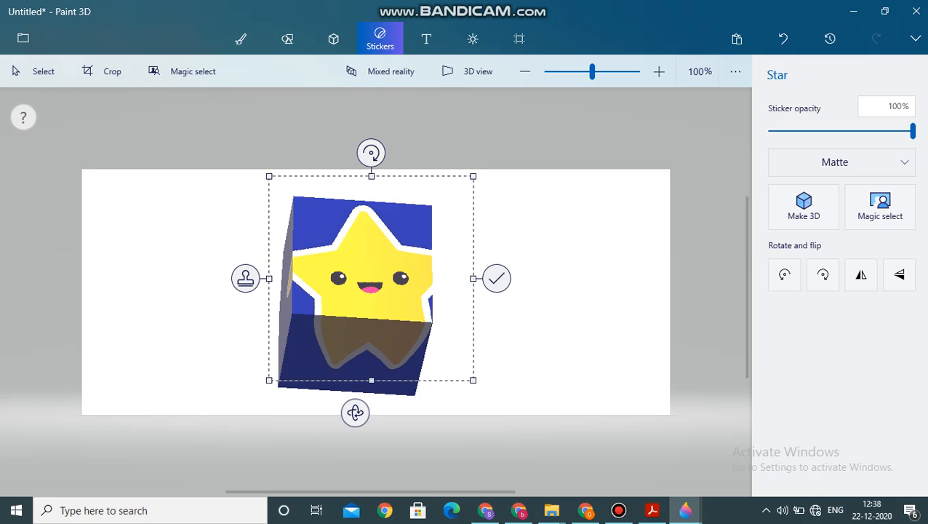
drag(371, 277, 328, 299)
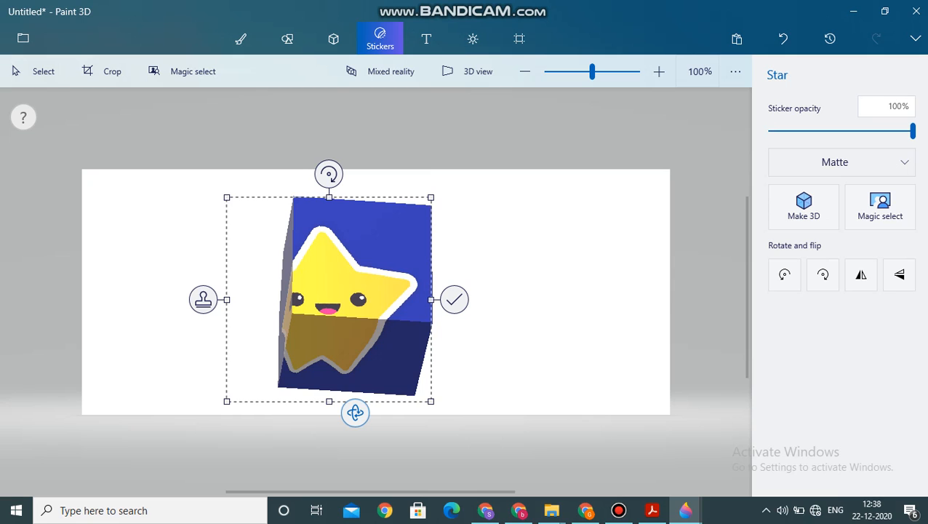
drag(355, 412, 447, 302)
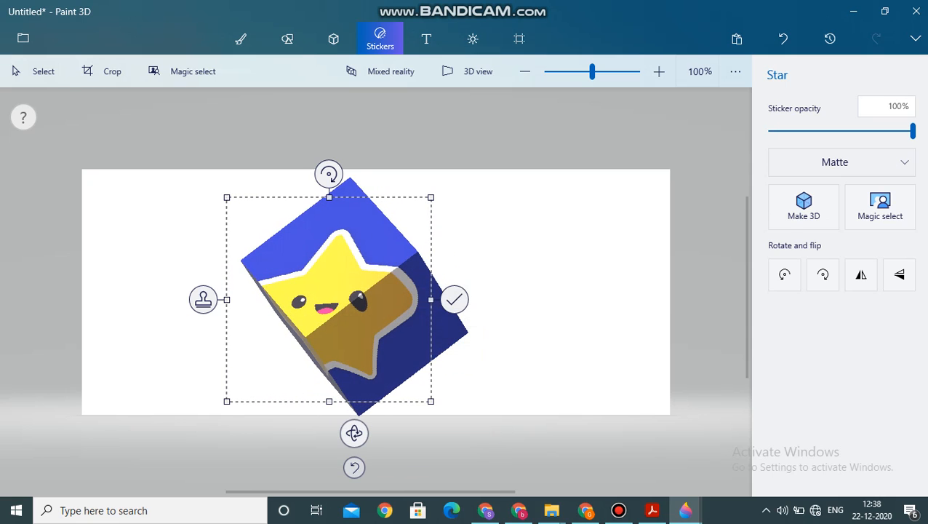
click(454, 299)
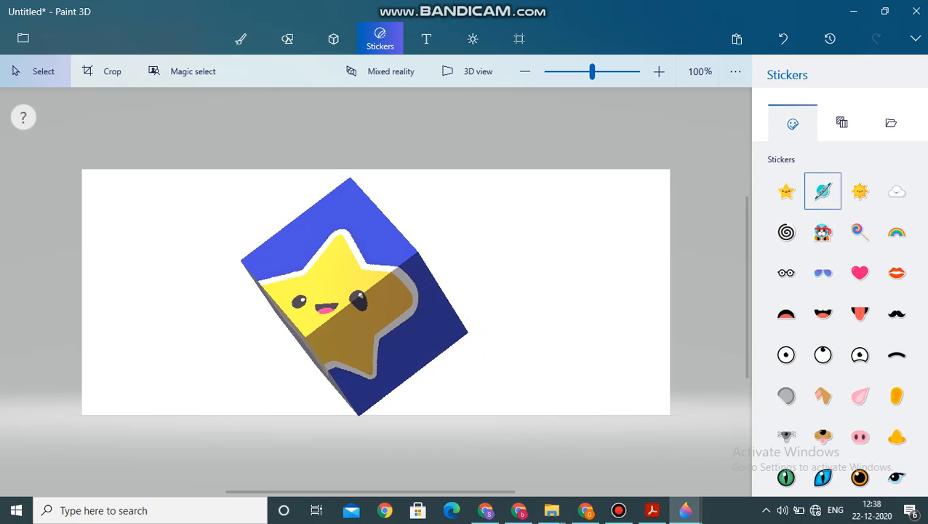
Apply a planet sticker over the star on the cube and turn the cube about its vertical axis in both directions
click(823, 191)
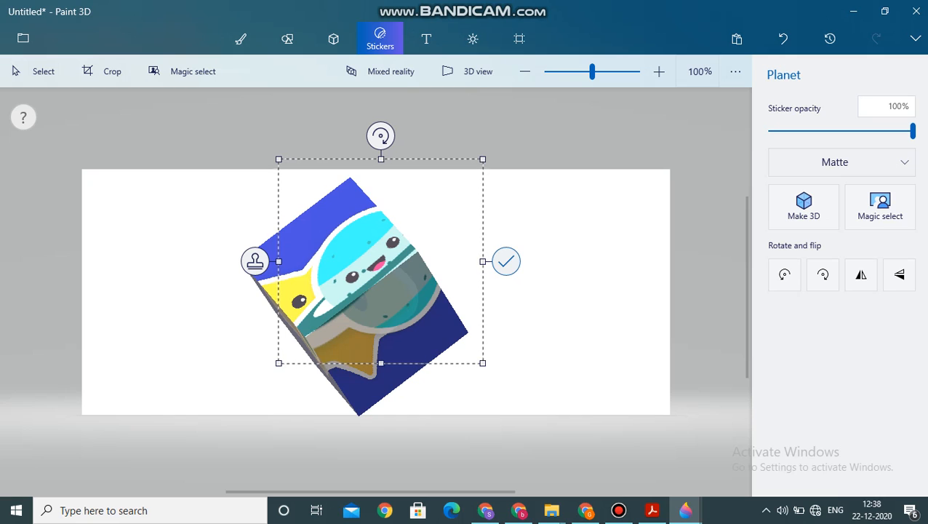
click(506, 261)
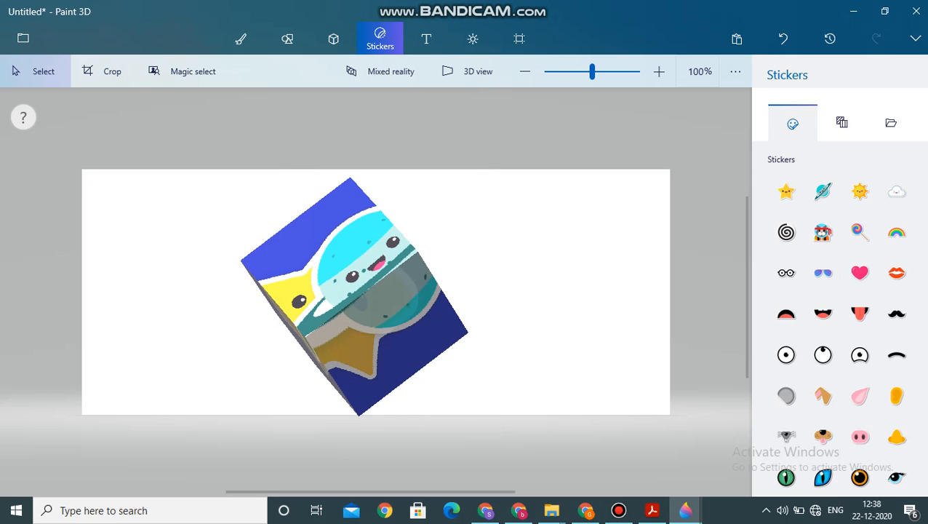
click(364, 291)
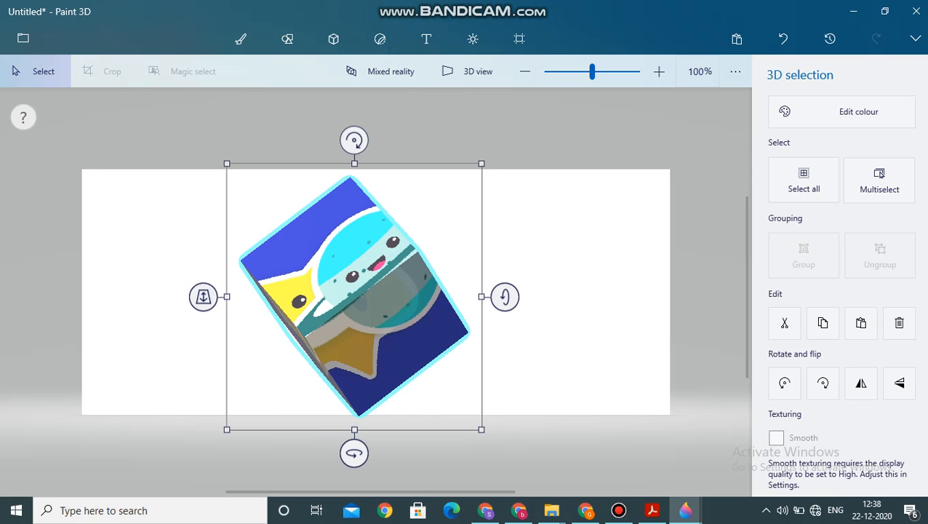
drag(354, 453, 511, 451)
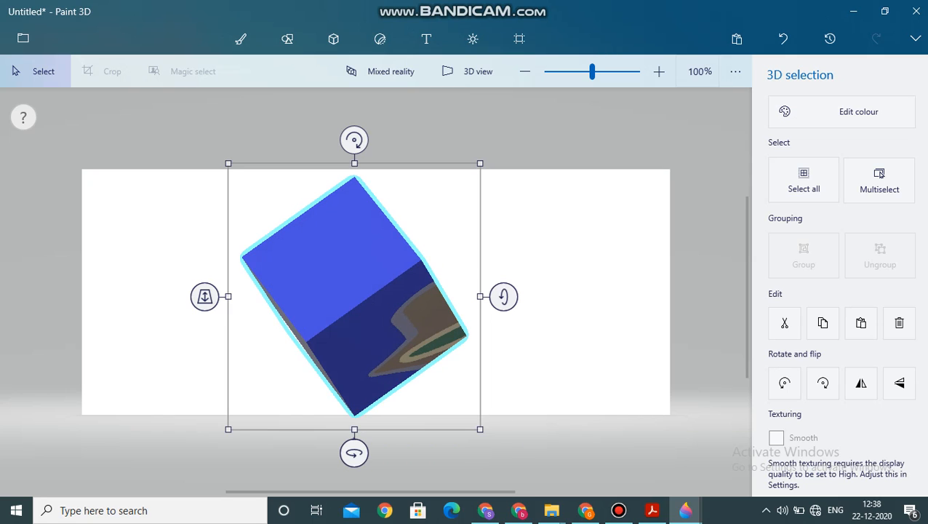
drag(355, 452, 166, 450)
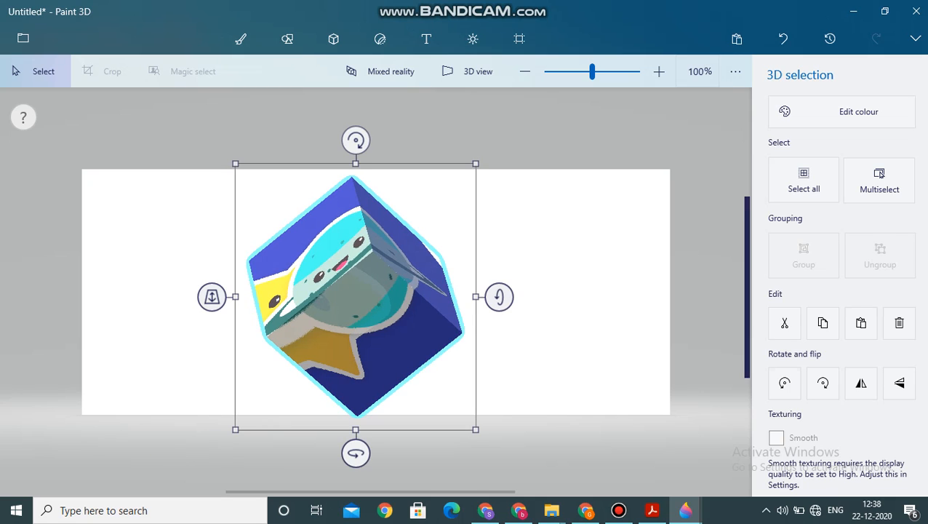
Place a sun sticker on the blank canvas area beside the cube, clear of the cube
click(379, 38)
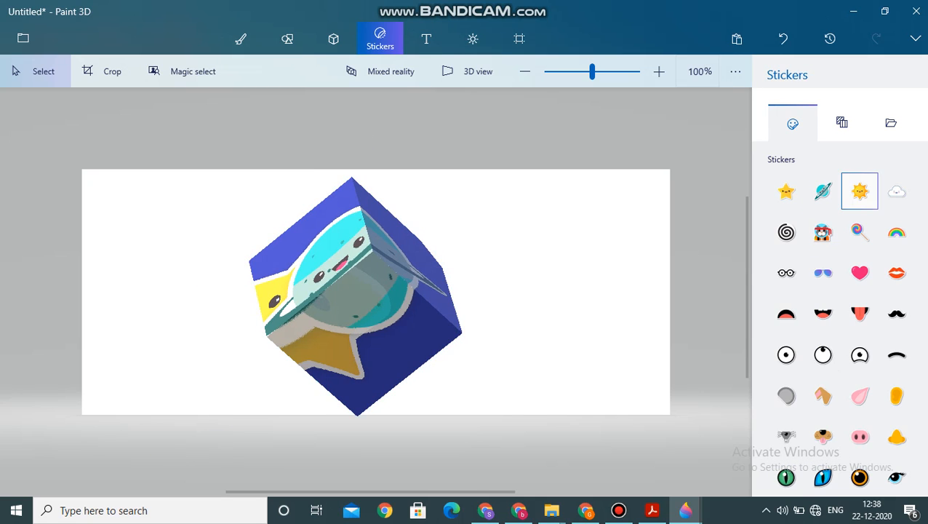
click(859, 190)
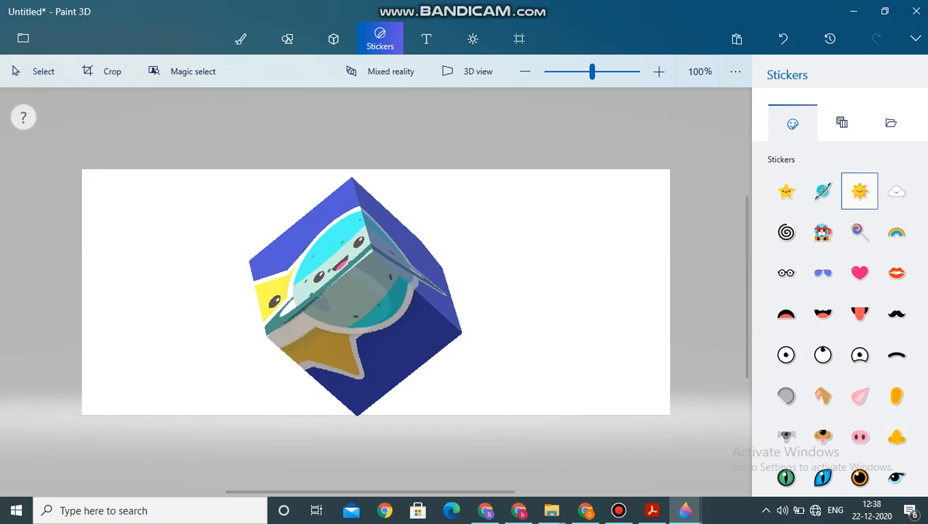
click(497, 243)
drag(497, 243, 575, 309)
click(700, 311)
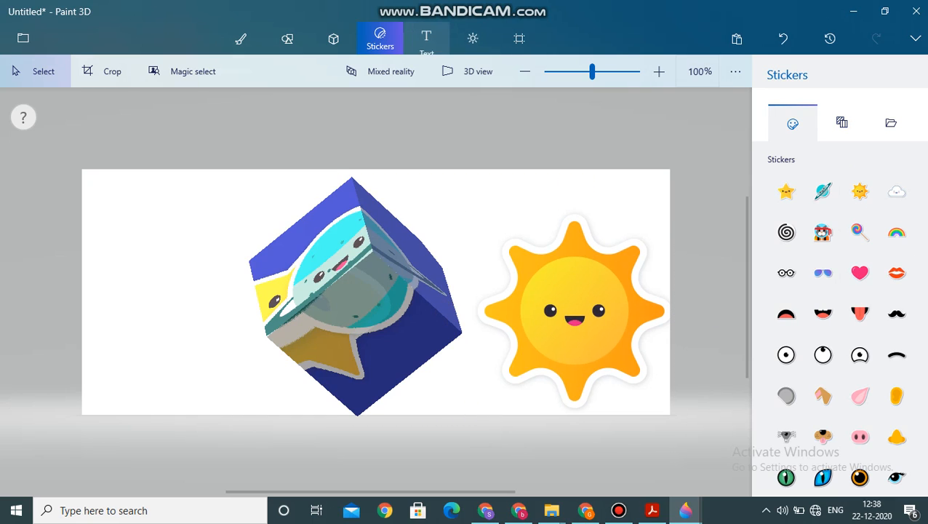
Try bold 2D text "trhfyuf" over the sun with centre and left alignment, and replace it with "z"
click(426, 38)
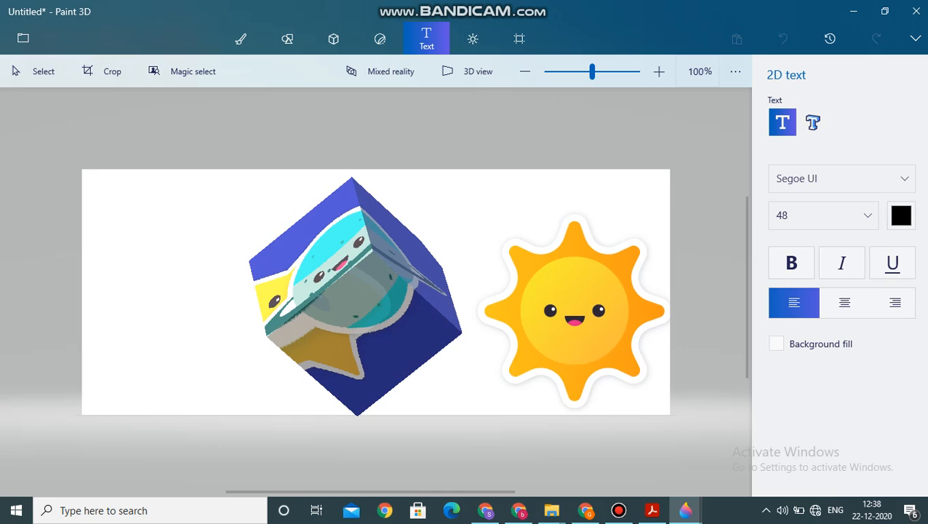
click(499, 225)
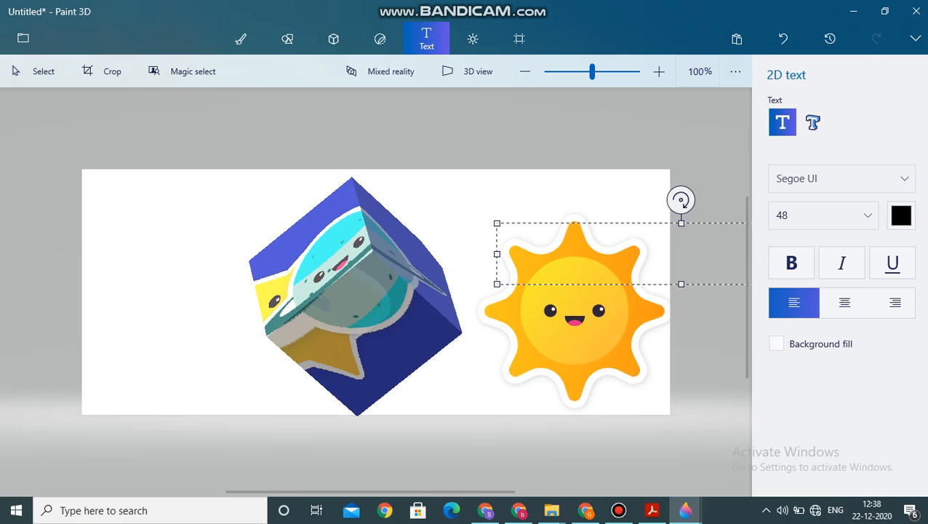
key(ctrl+b)
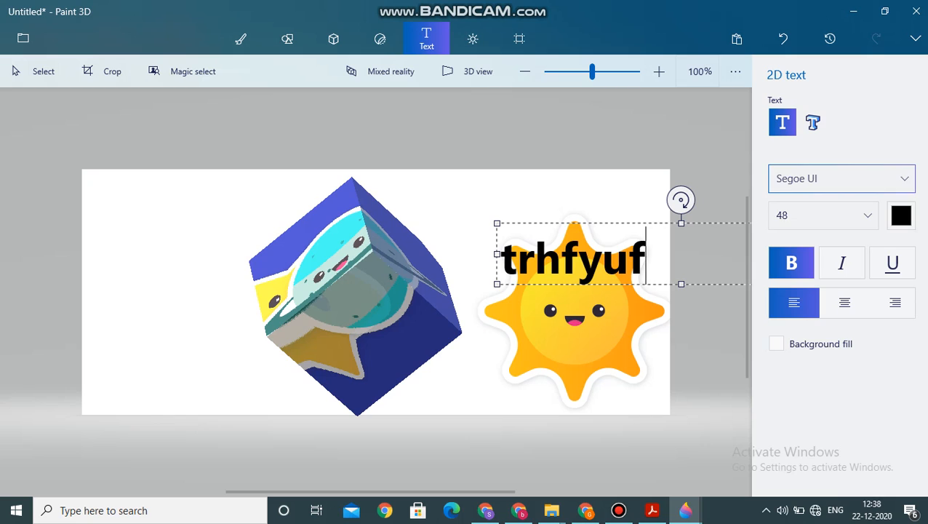
click(845, 303)
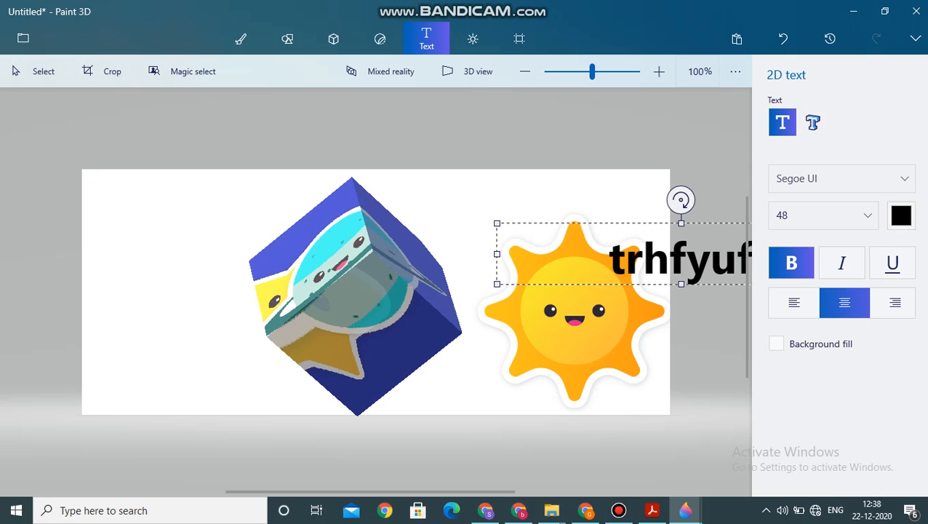
click(794, 303)
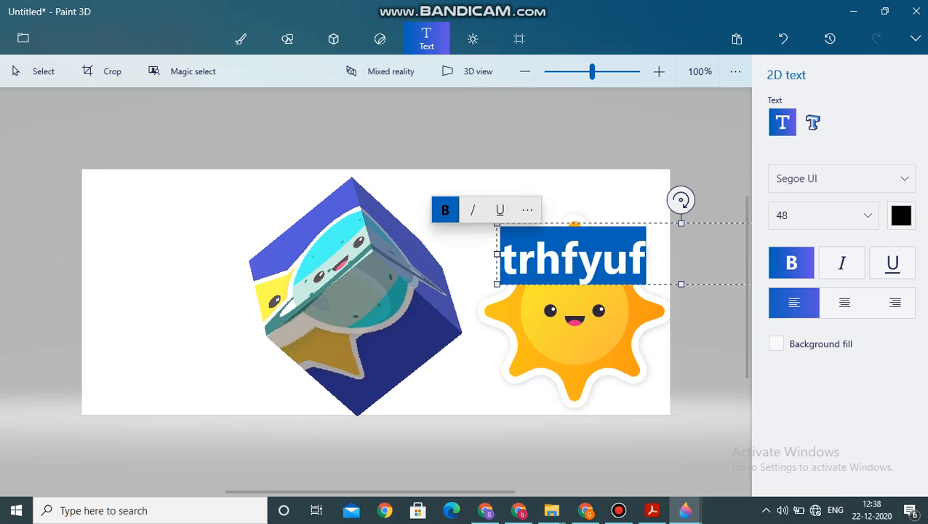
text(zzz)
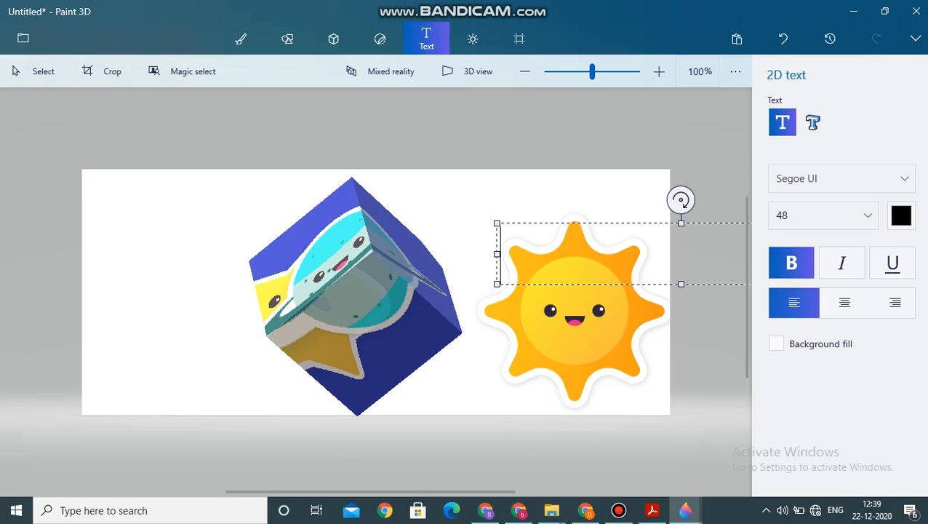
text(z)
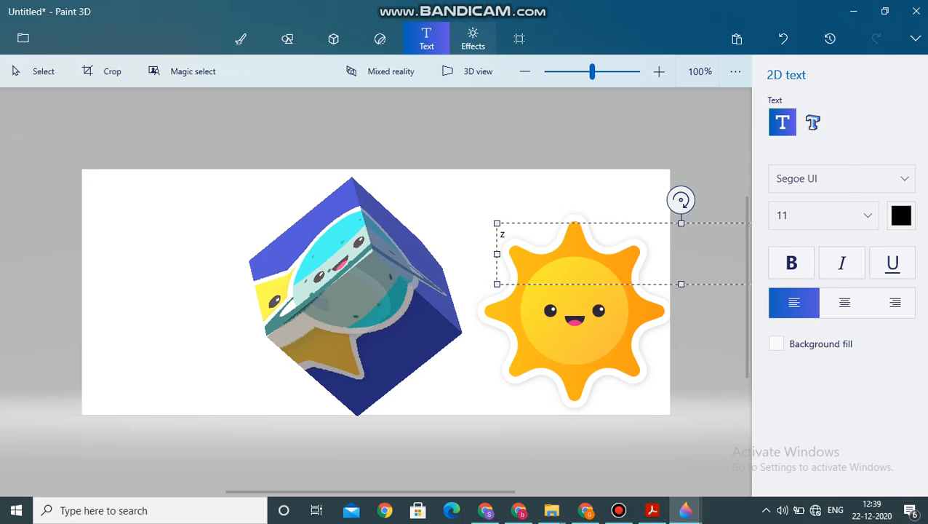
Try several light filters on the scene, including Night (Minecraft) and Underwater (Minecraft), and apply the Candy filter
click(472, 38)
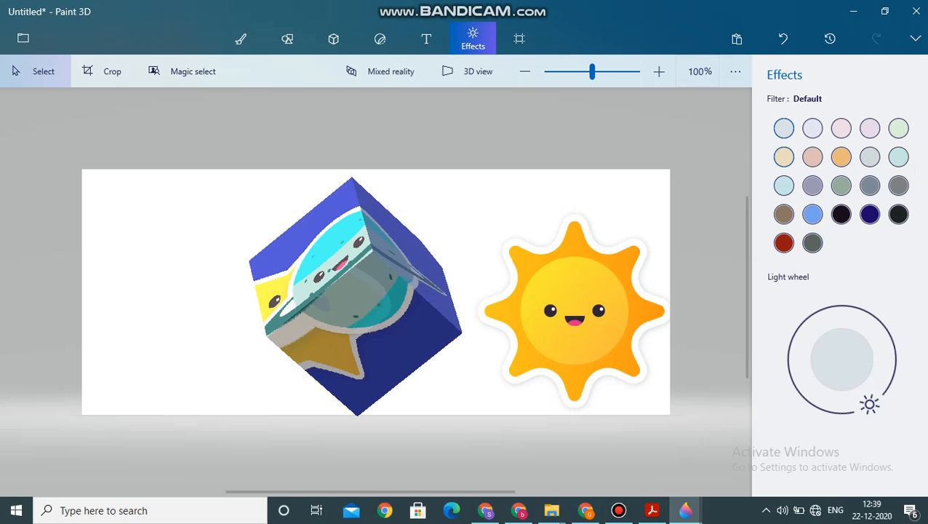
click(784, 157)
click(813, 185)
click(841, 214)
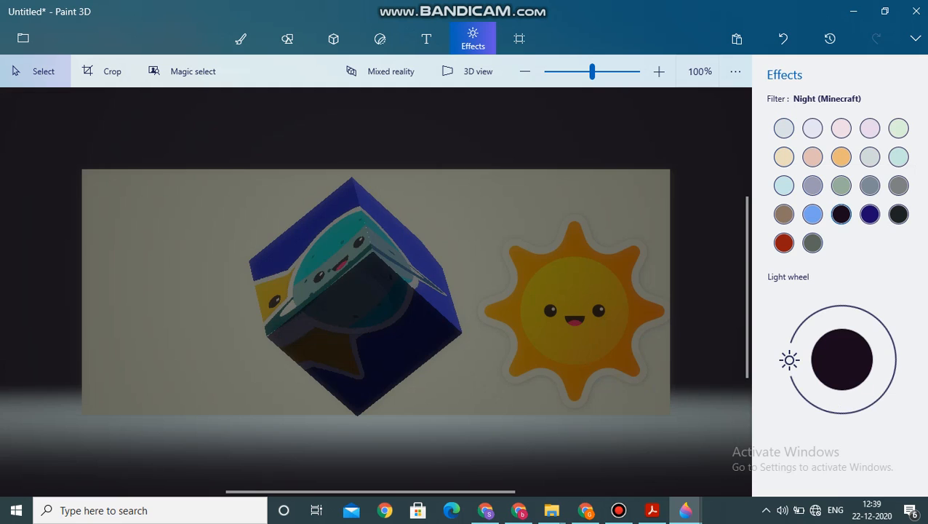
click(870, 214)
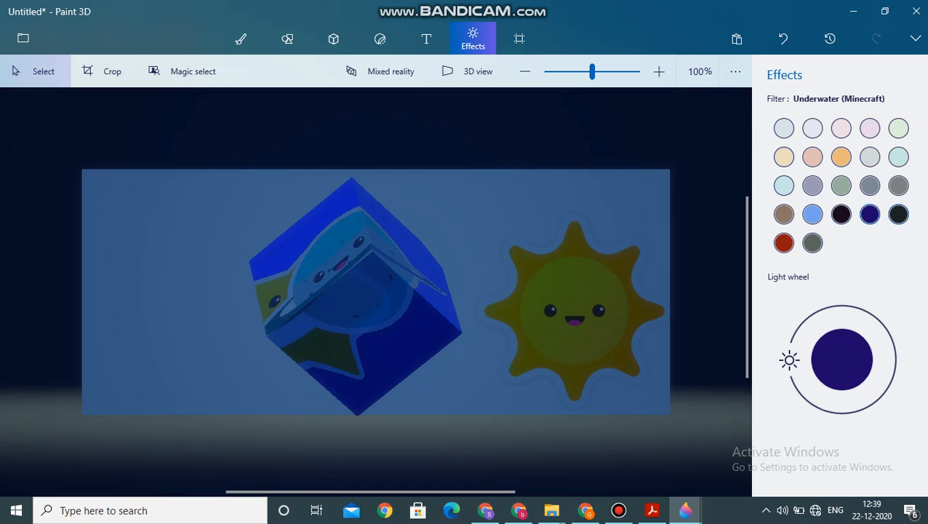
click(898, 214)
click(841, 214)
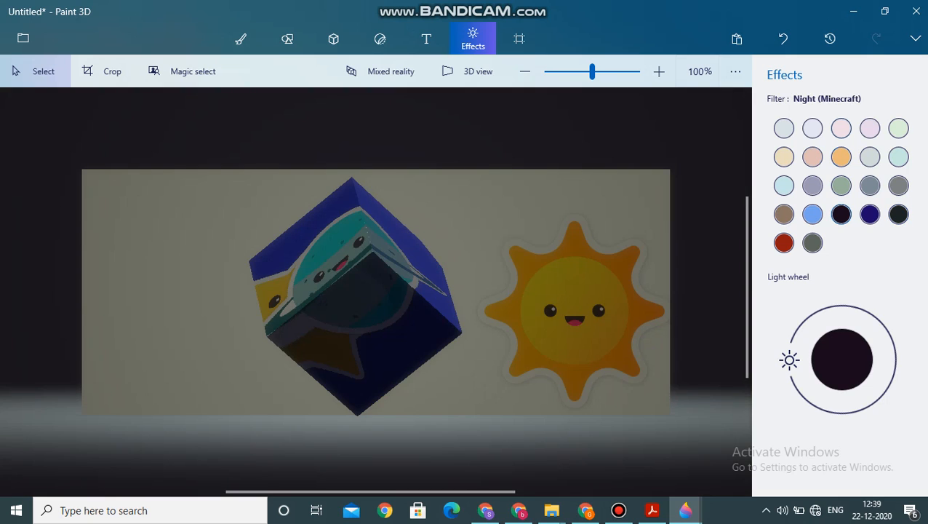
click(841, 128)
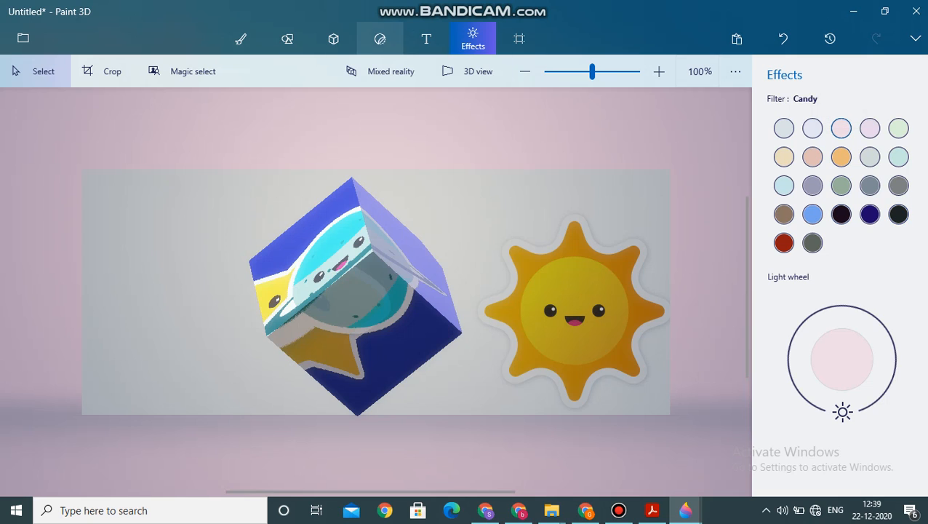
Flip the canvas horizontally and vertically, and flip it back in both directions
click(519, 38)
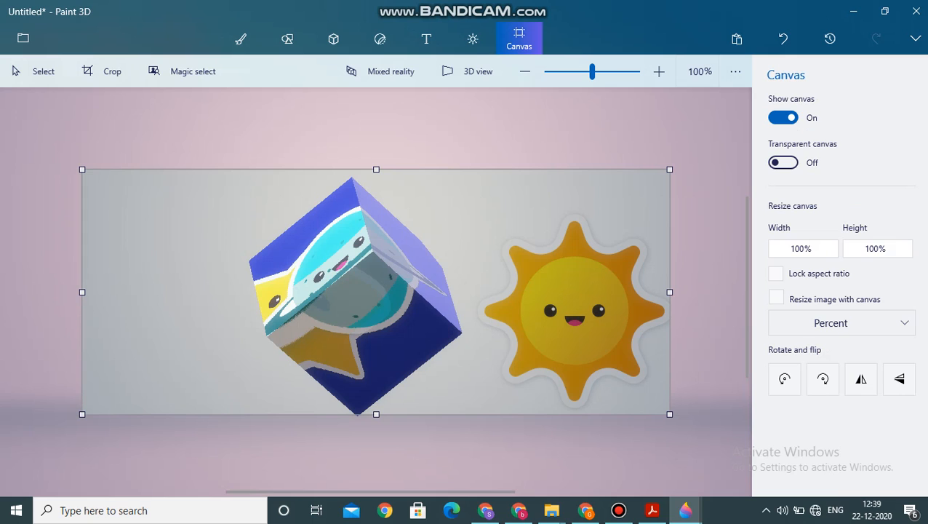
click(861, 378)
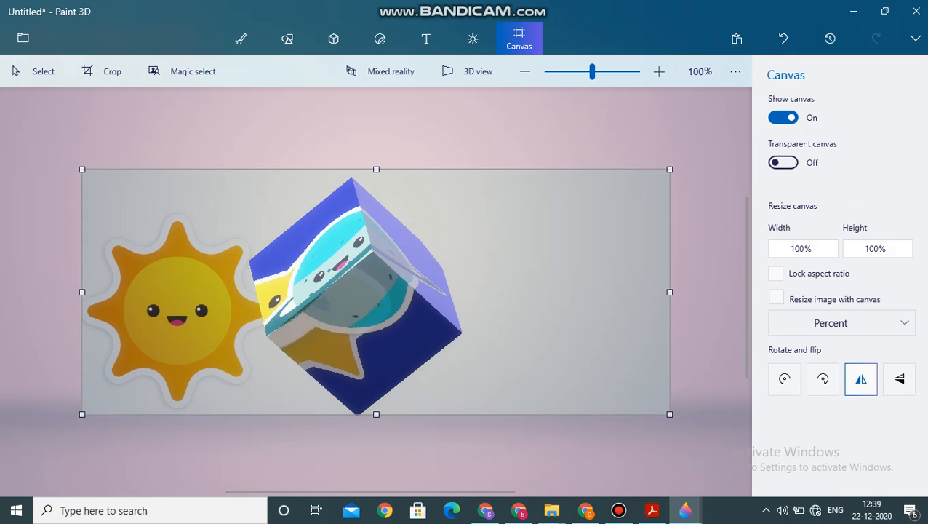
click(898, 378)
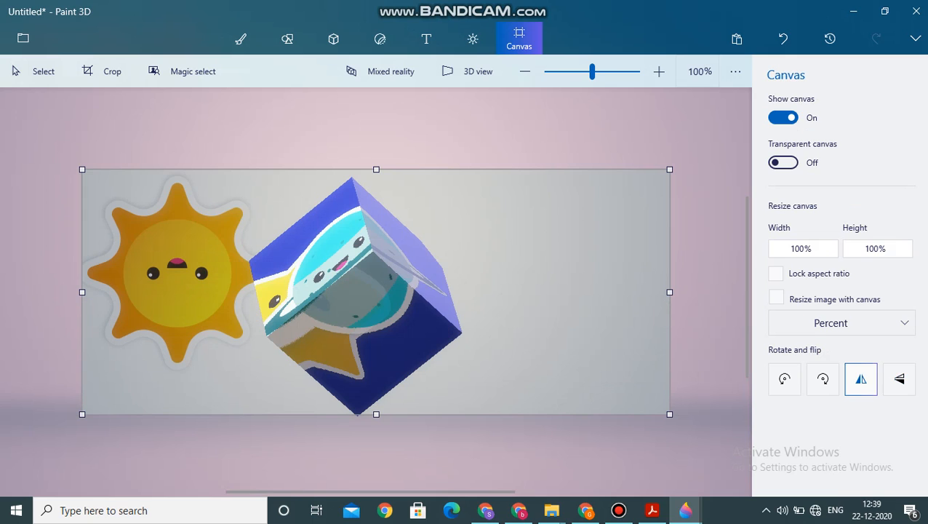
click(861, 378)
click(899, 379)
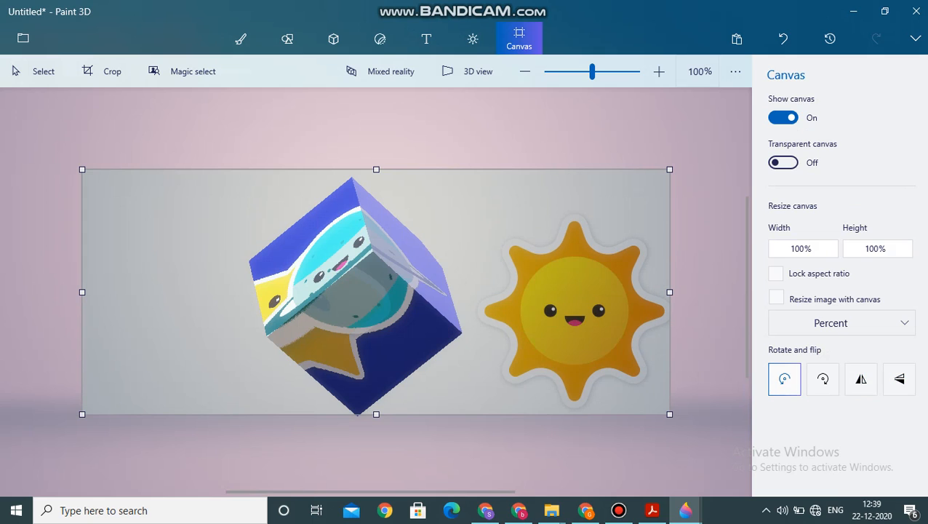
Rotate the canvas counterclockwise twice and turn it back clockwise twice
click(785, 378)
click(785, 378)
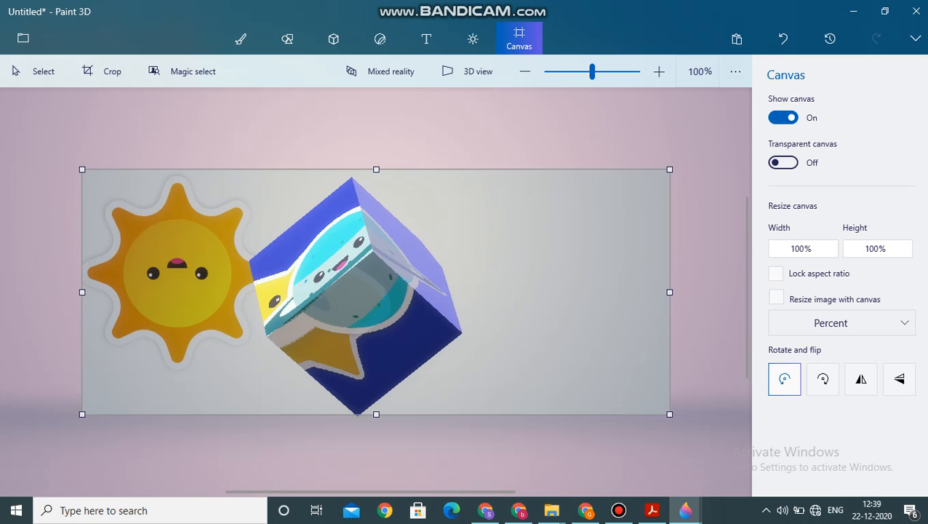
click(822, 378)
click(823, 378)
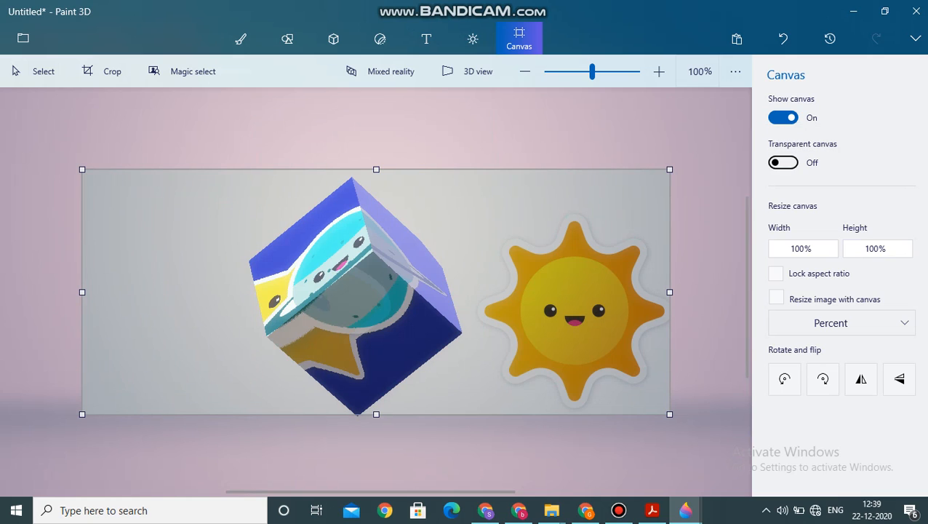
Turn on the transparent canvas, inspect the cube and sun in 3D view, and return to the flat view
click(783, 162)
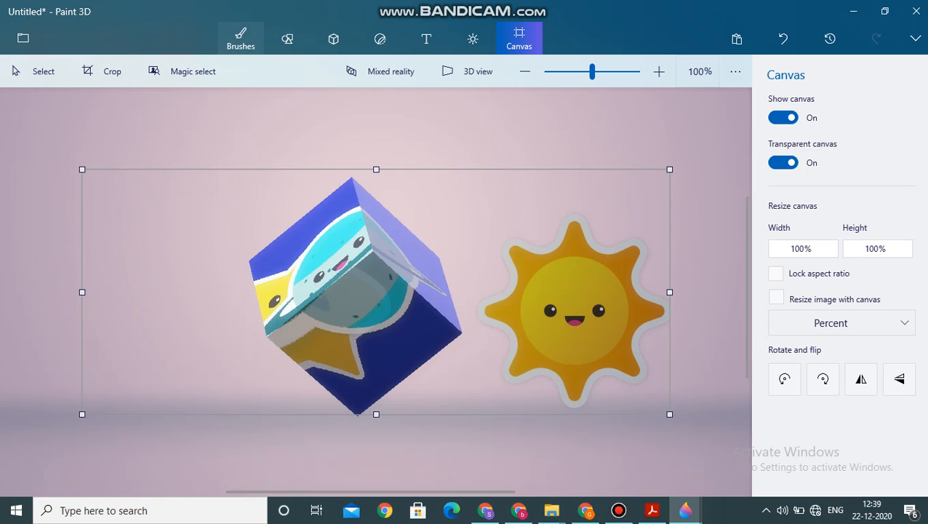
click(241, 37)
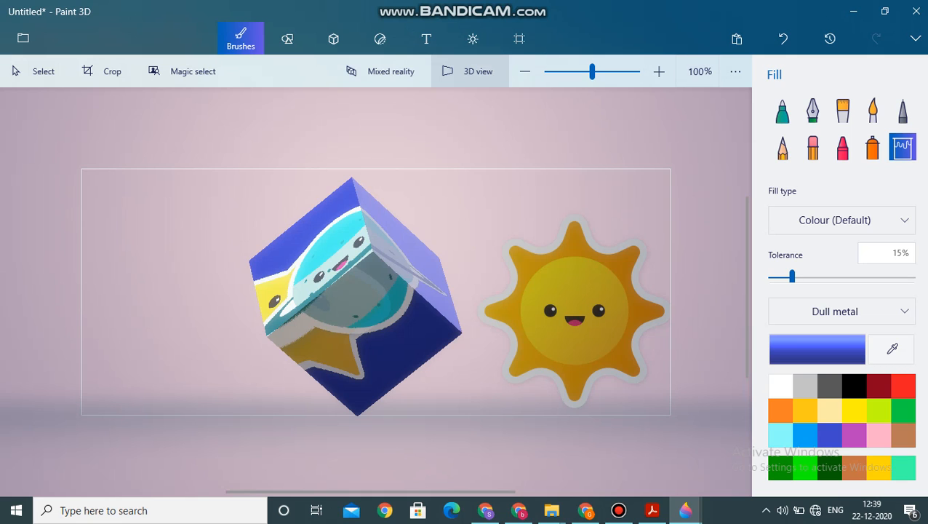
click(469, 71)
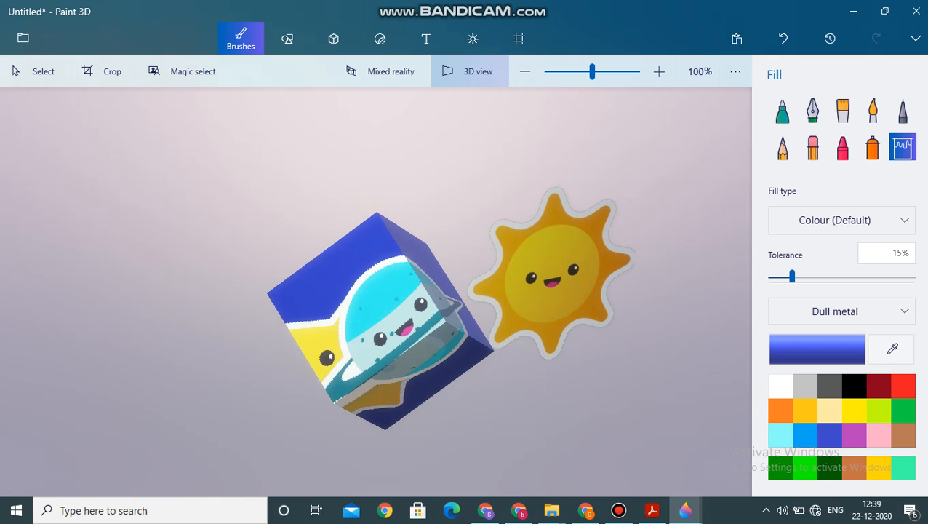
click(469, 71)
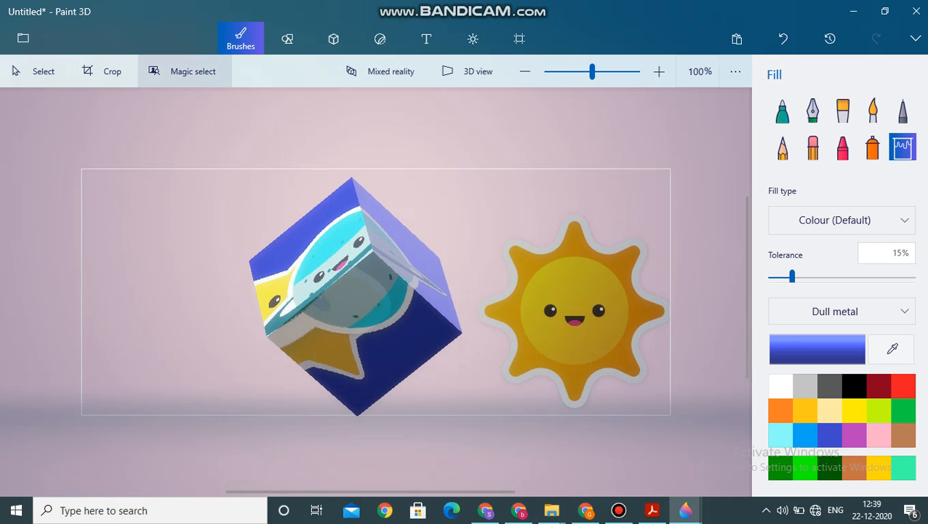
Try cutting out the sun with Magic select plus a marked blank area, shift the cutout towards the cube, and undo the cutout
click(183, 71)
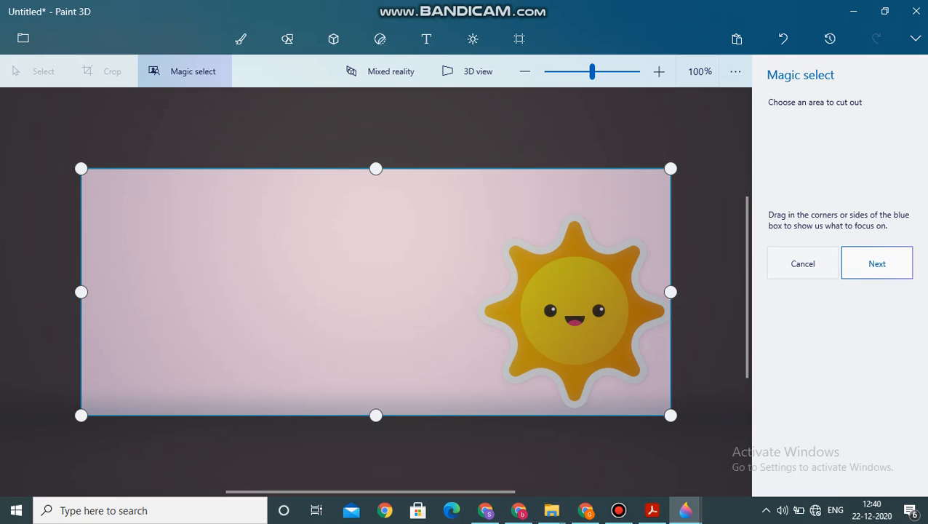
click(877, 263)
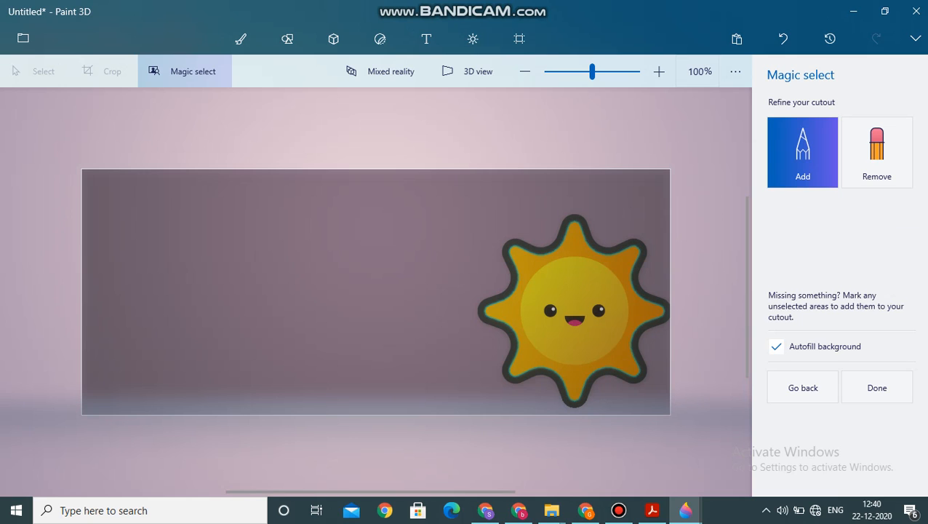
mouse_move(312, 210)
mouse_down()
mouse_move(291, 257)
mouse_move(715, 410)
mouse_move(350, 347)
mouse_move(389, 277)
mouse_up()
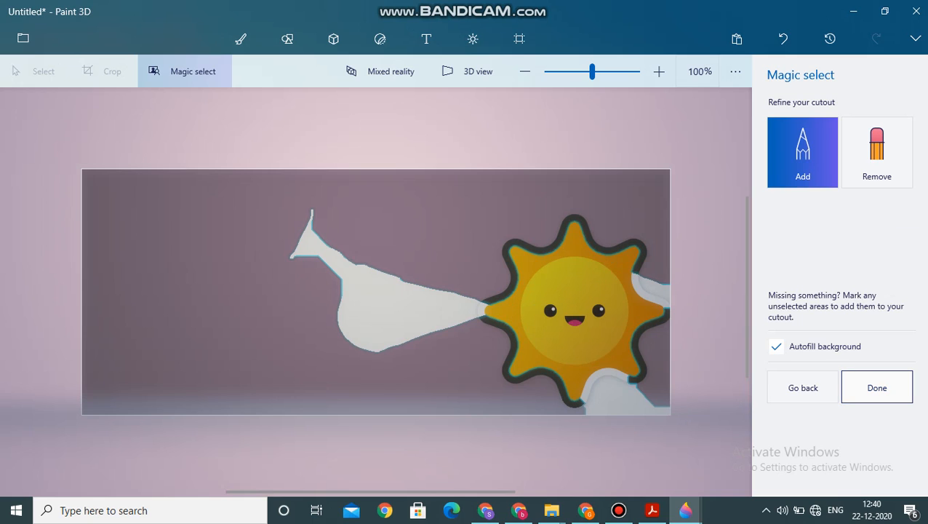
click(876, 387)
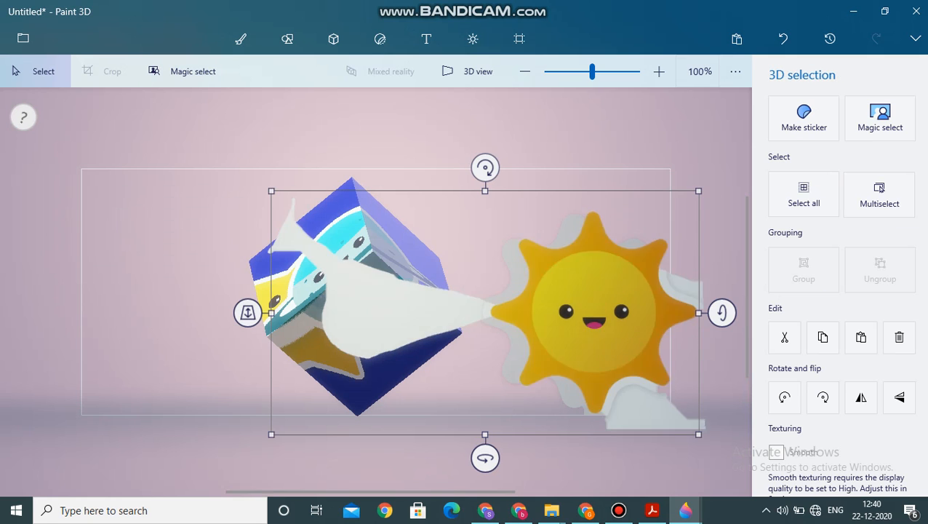
drag(585, 306, 551, 278)
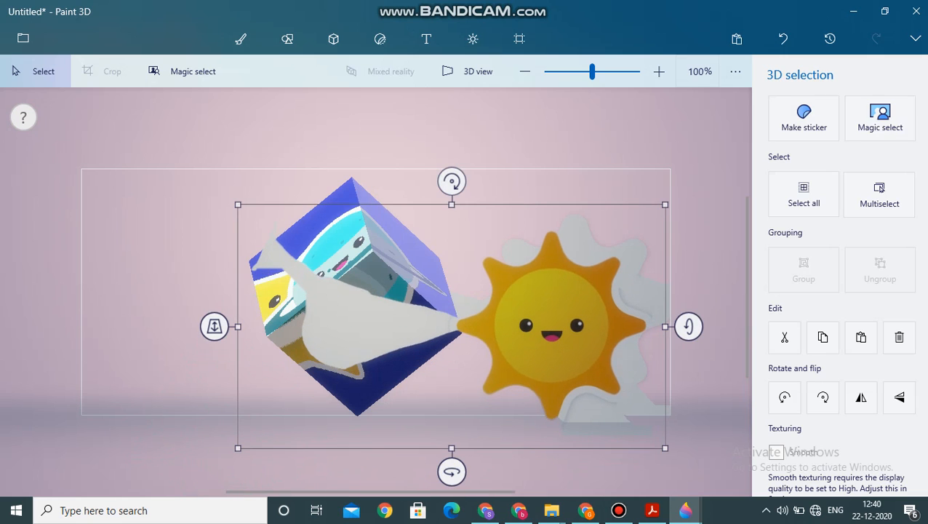
click(880, 190)
key(ctrl+z)
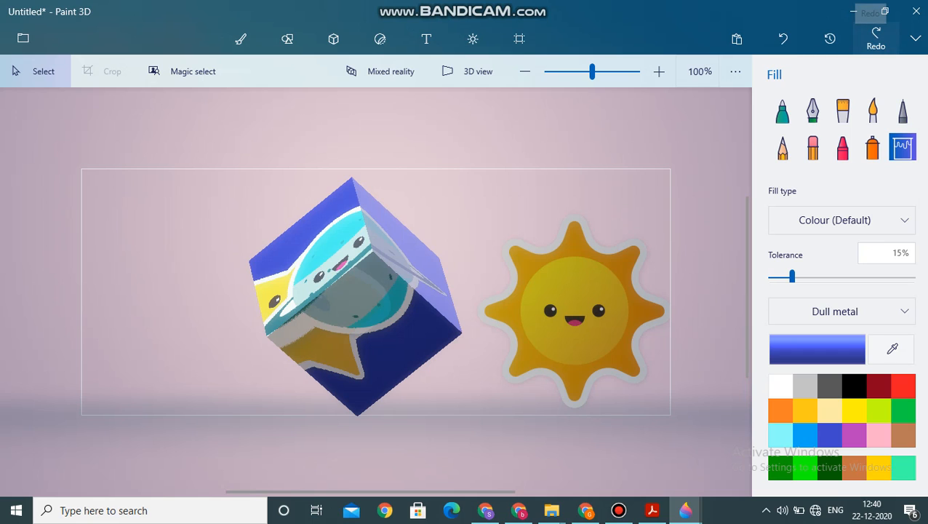
Undo the recent canvas and filter changes step by step, back to the beige light filter on an opaque canvas
click(875, 33)
click(783, 38)
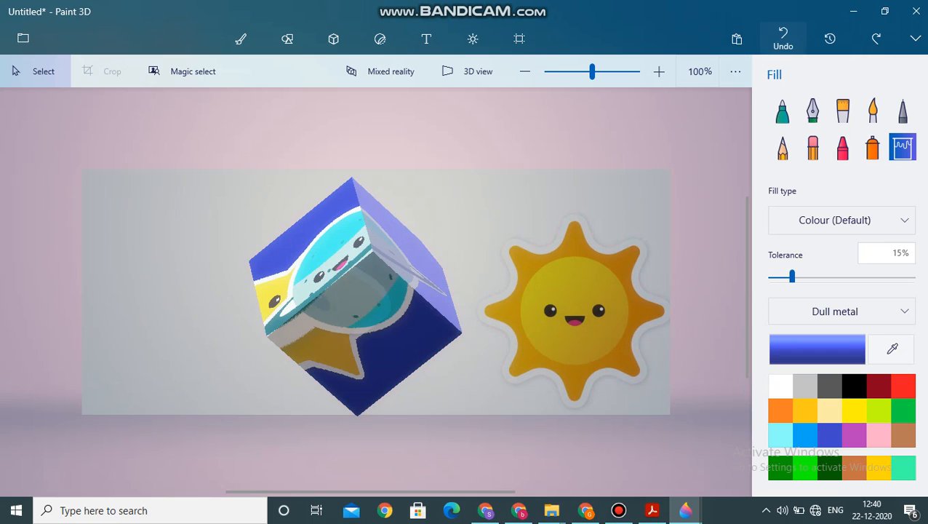
click(783, 38)
click(783, 38)
click(782, 37)
click(782, 38)
click(783, 38)
click(783, 38)
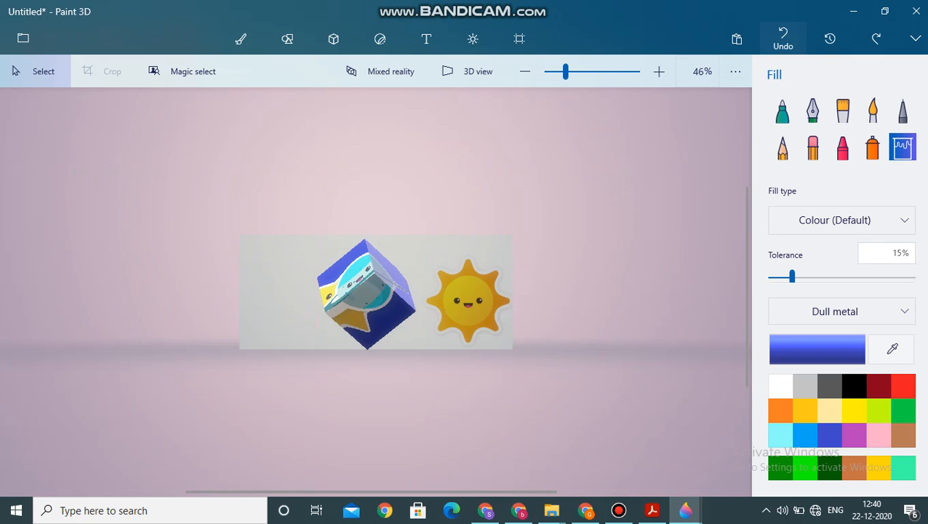
click(782, 38)
click(782, 38)
click(782, 38)
click(783, 38)
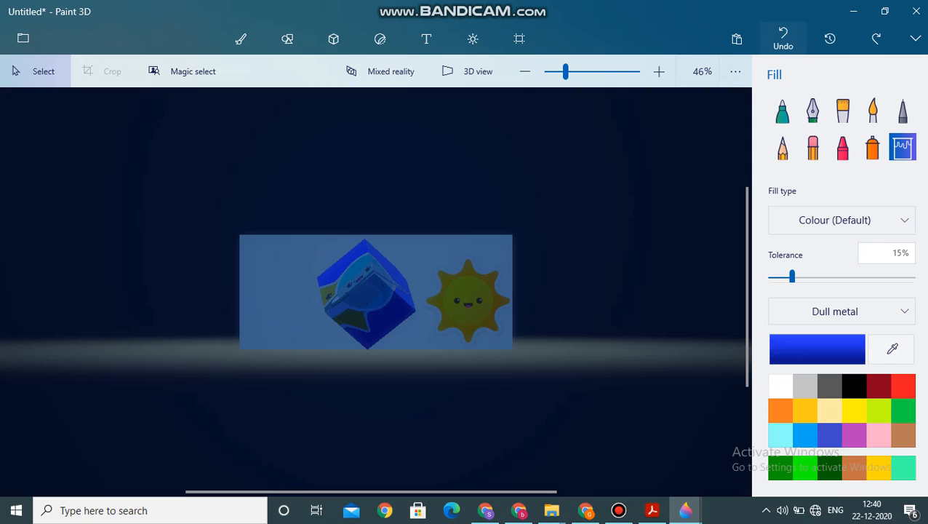
click(782, 37)
click(783, 38)
click(783, 38)
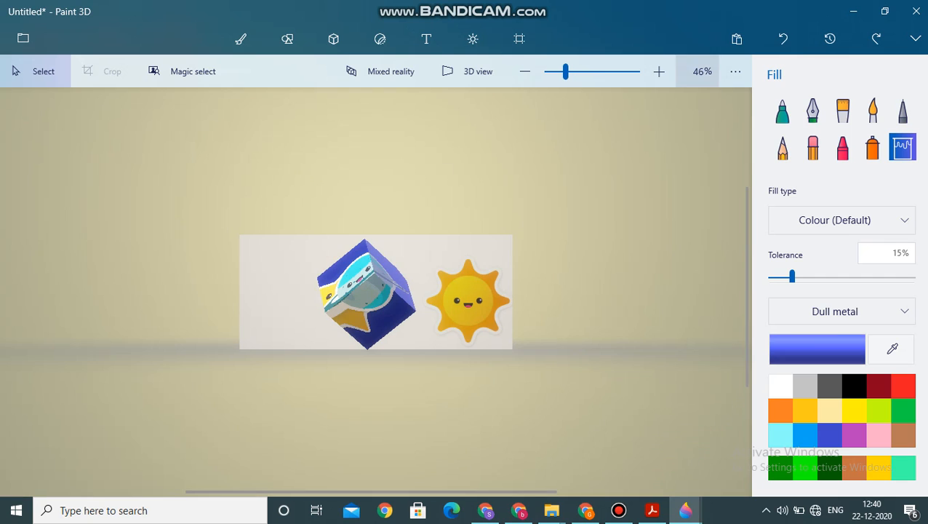
Zoom the canvas in to 82% and on to 100%, and open the further view options
click(699, 71)
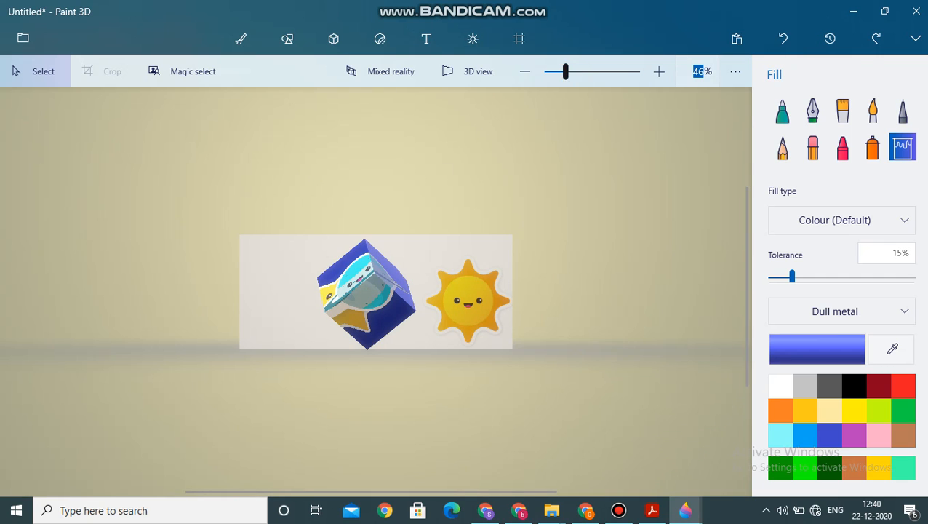
mouse_move(565, 71)
mouse_down()
mouse_move(638, 71)
mouse_move(547, 71)
mouse_move(582, 71)
mouse_up()
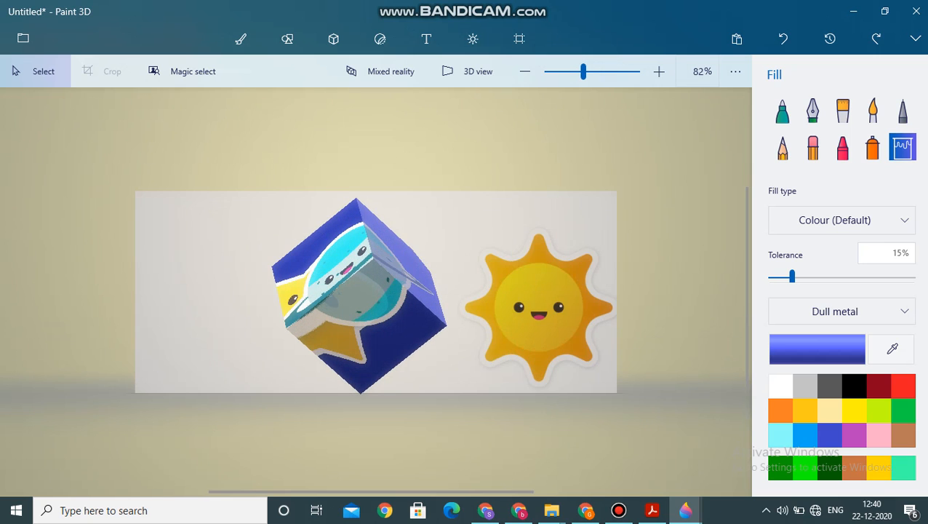
click(659, 72)
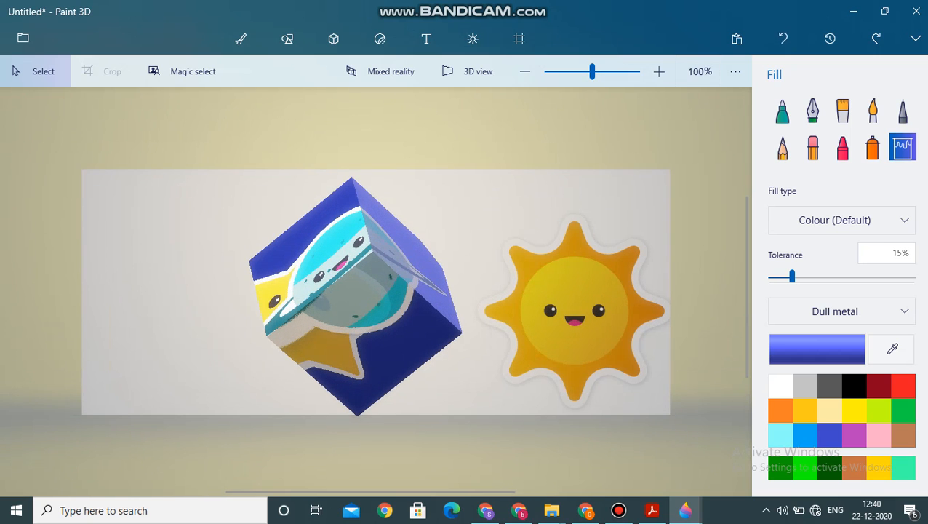
click(736, 72)
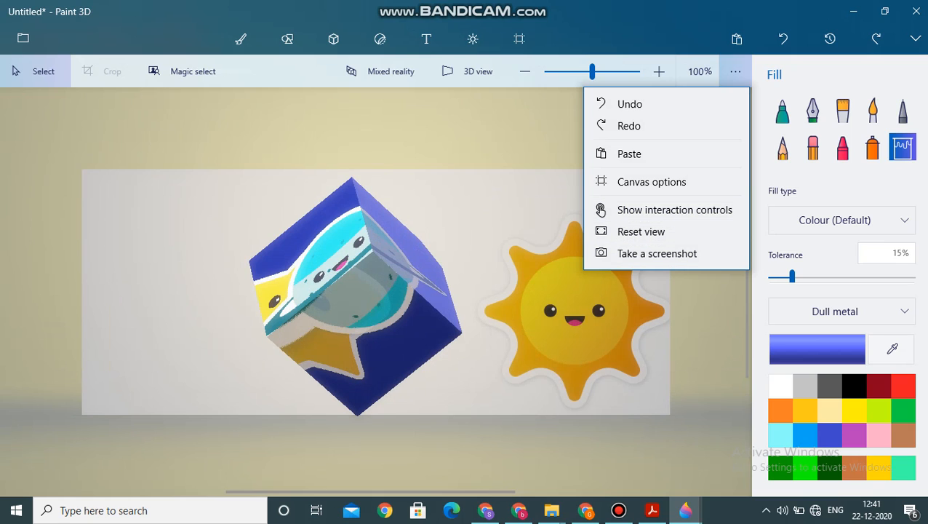
Start the Crop tool with custom framing around the whole canvas and try its corner handle
click(240, 38)
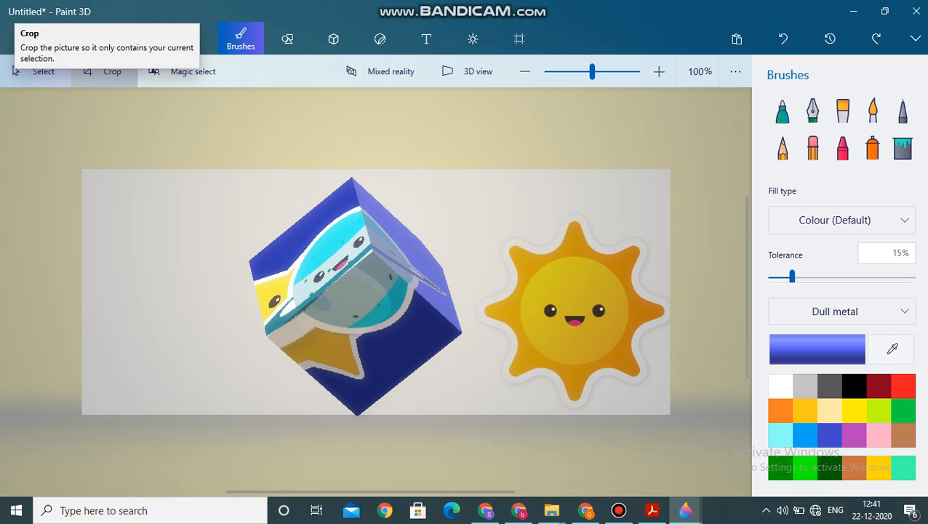
click(109, 72)
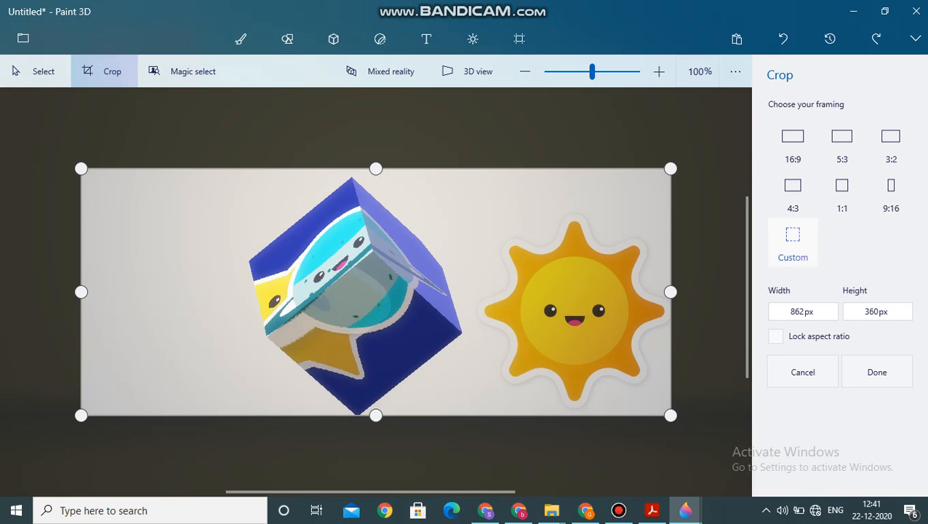
mouse_move(81, 415)
mouse_down()
mouse_move(116, 391)
mouse_move(80, 415)
mouse_up()
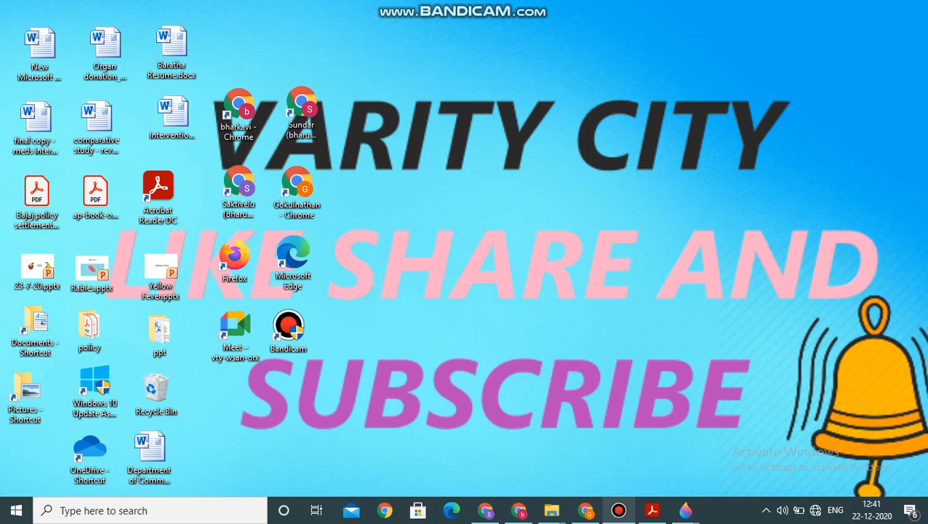
mouse_move(618, 510)
click(618, 444)
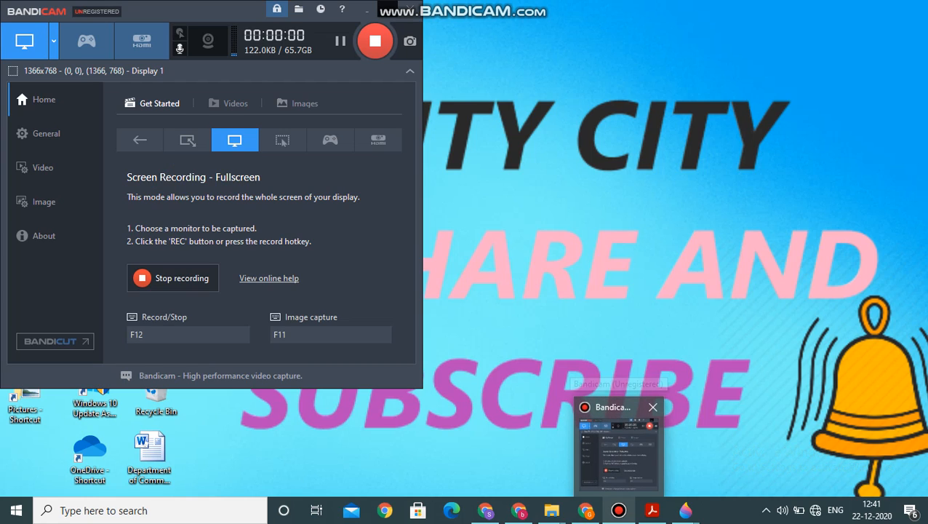